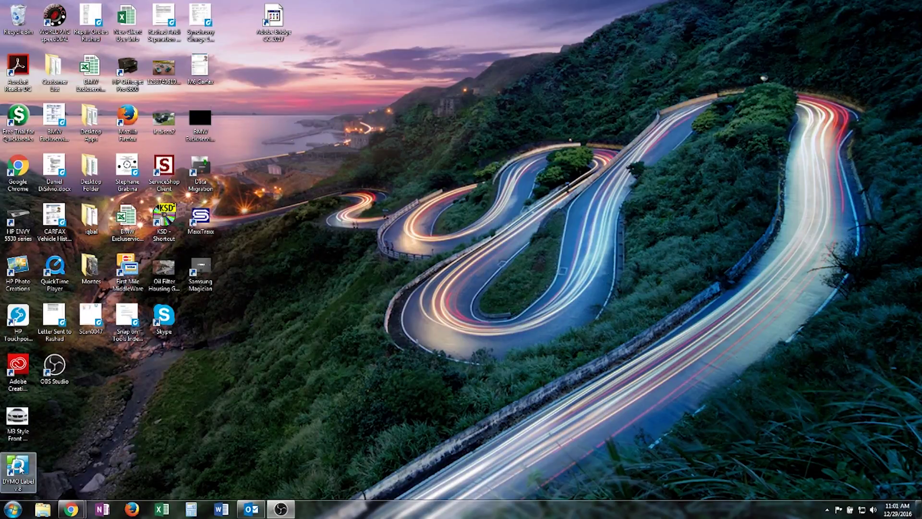
Launch DYMO Label, skip the Welcome wizard, and pick the Multipurpose Medium 1 1/4" x 2 1/4" label
double_click(20, 468)
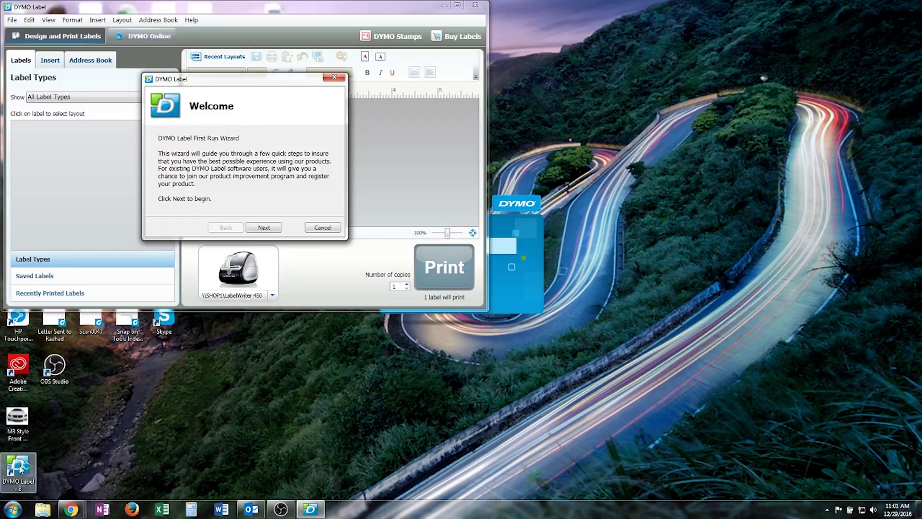
click(326, 228)
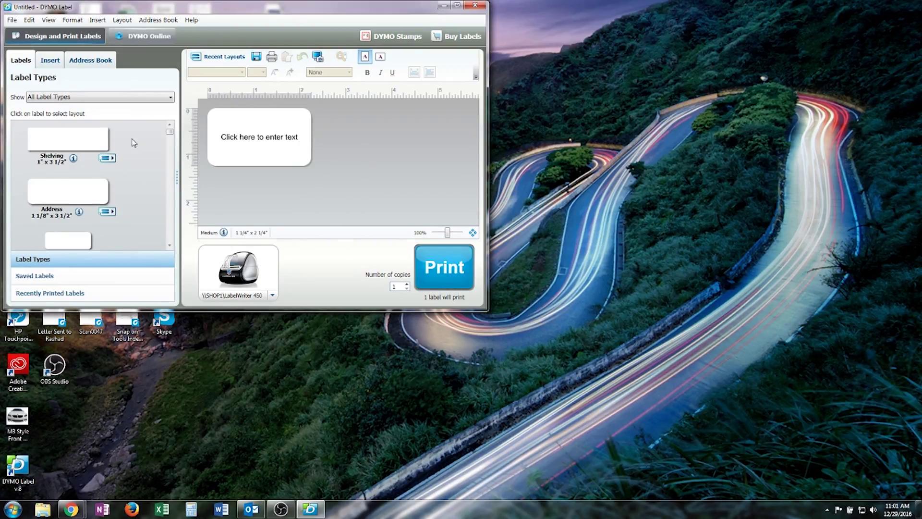
click(140, 102)
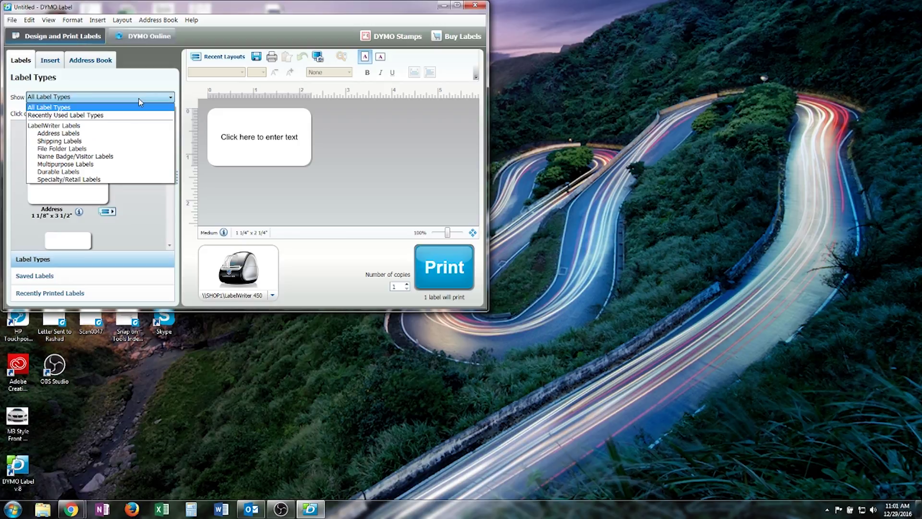
click(107, 138)
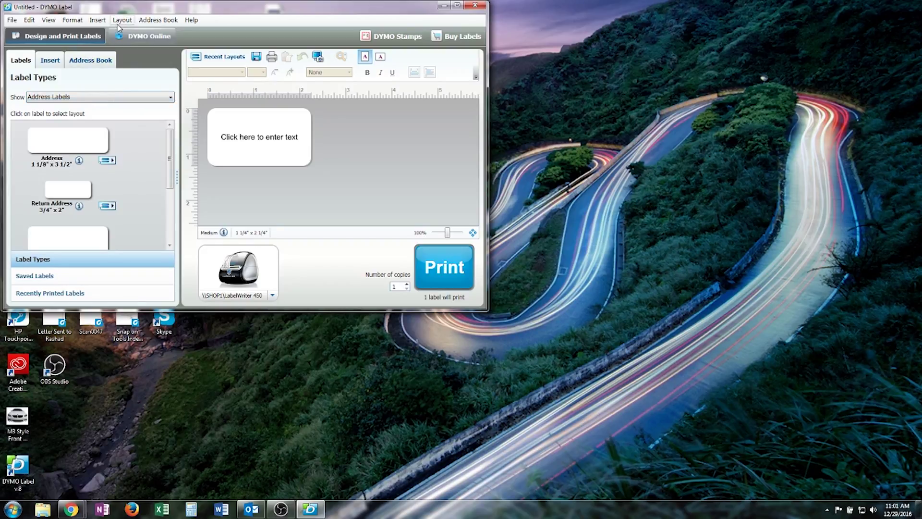
click(129, 99)
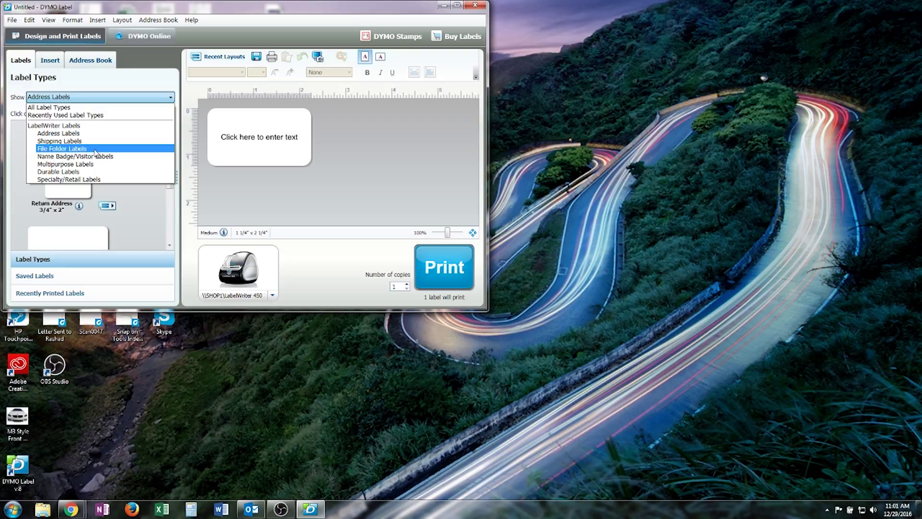
click(67, 164)
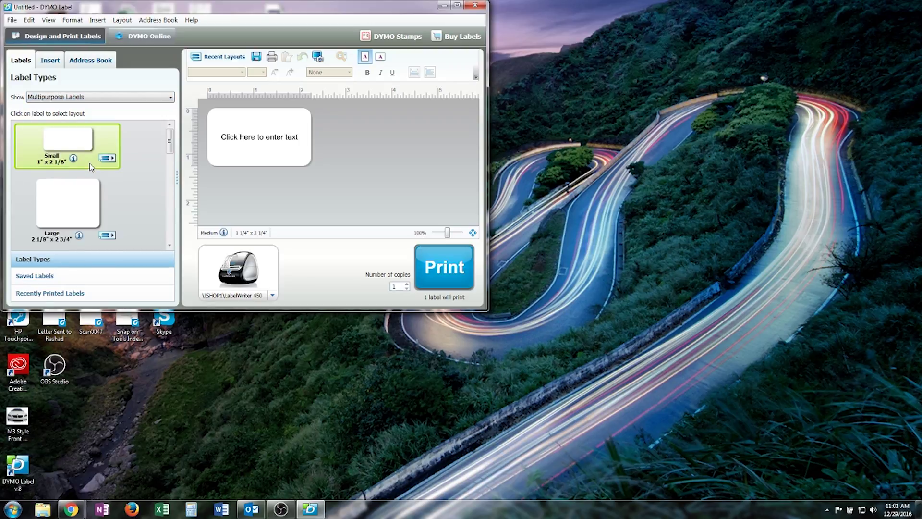
drag(171, 141, 157, 170)
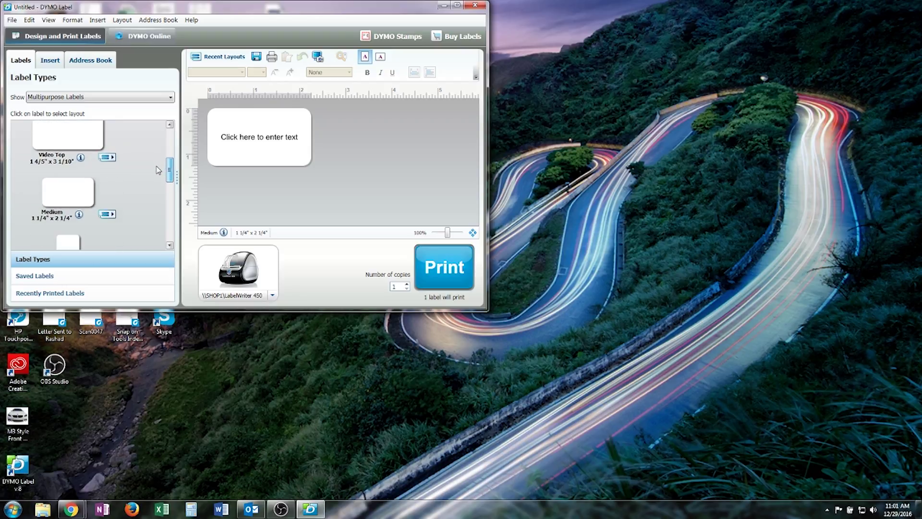
click(75, 197)
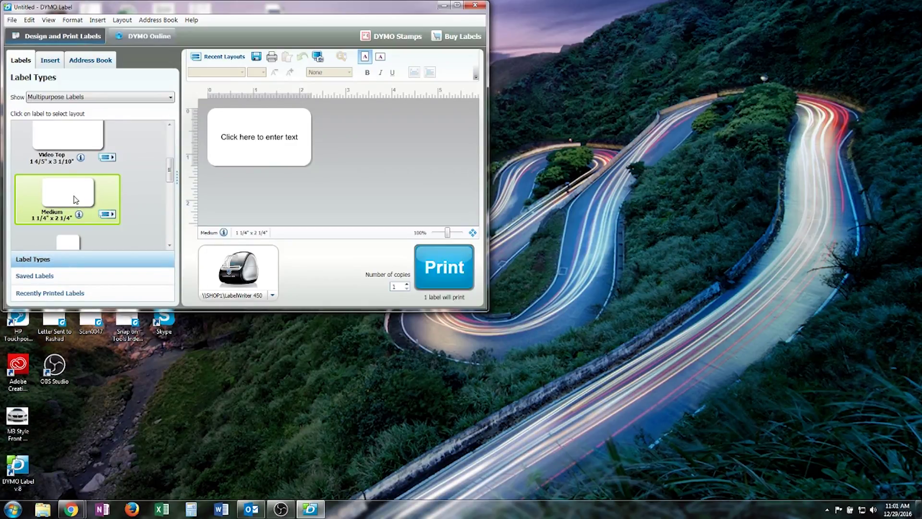
Apply the empty layout with no placeholder text to the Medium 1 1/4" x 2 1/4" label
click(75, 199)
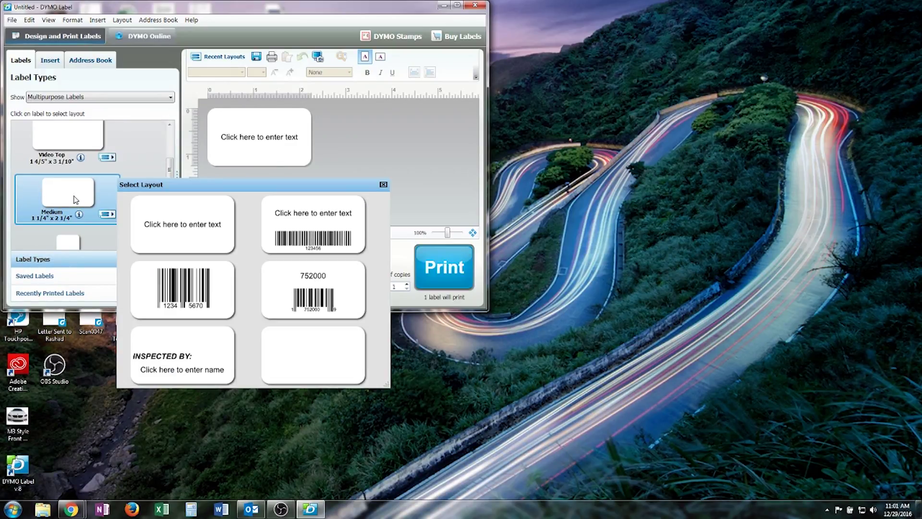
click(296, 351)
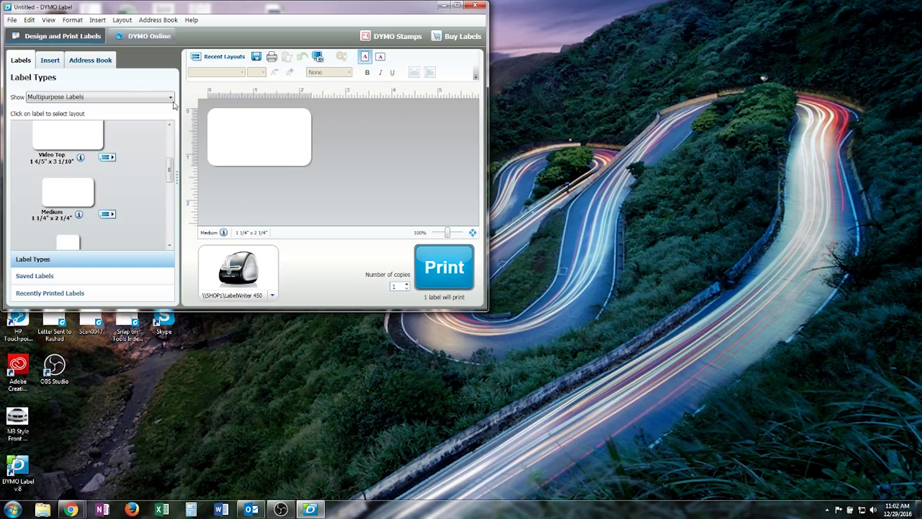
Choose exclu_logo_print as the default logo in Edit > Preferences
click(29, 20)
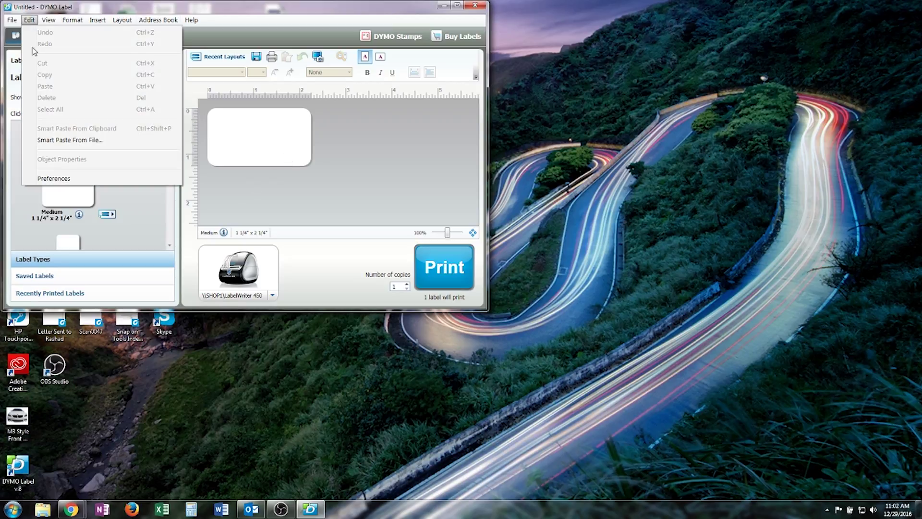
click(55, 179)
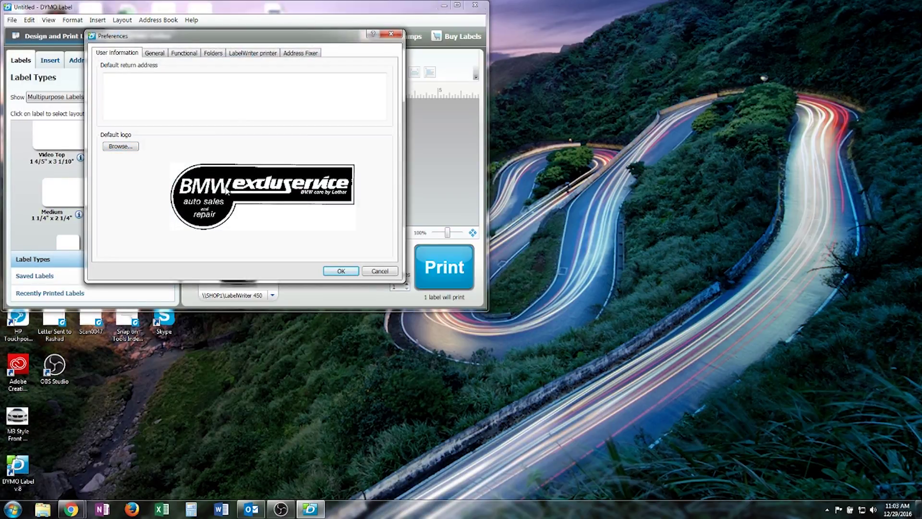
click(119, 146)
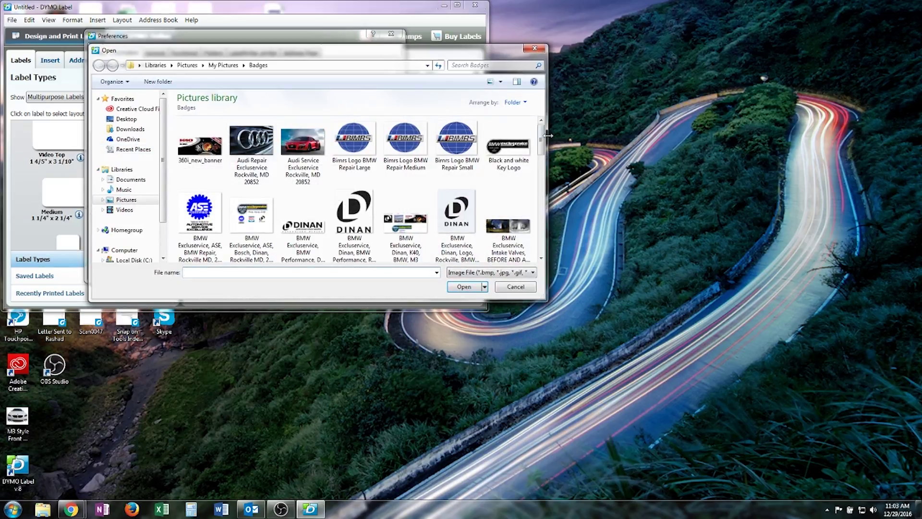
drag(541, 139, 534, 188)
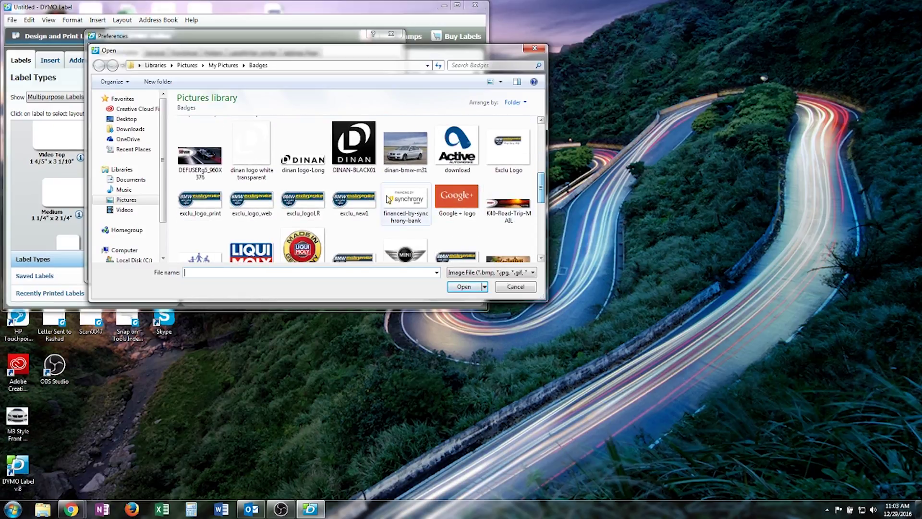
double_click(194, 202)
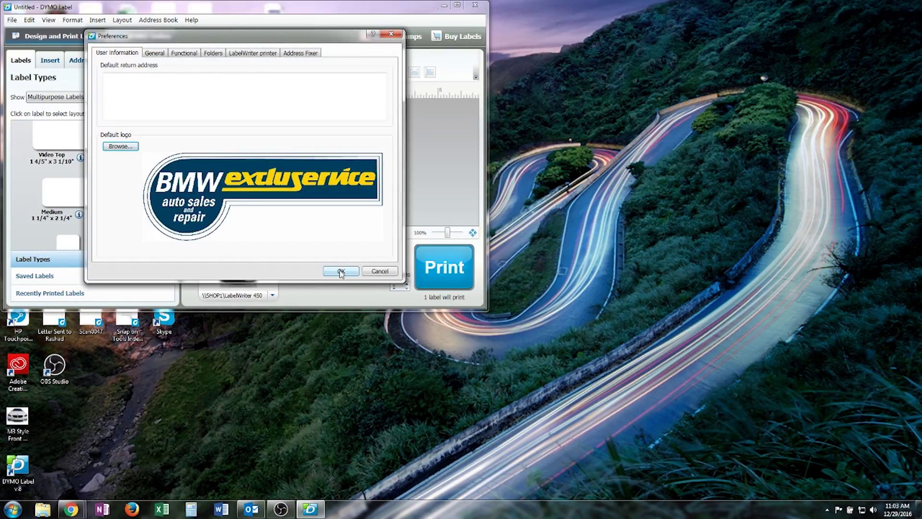
Confirm the new default logo, then place it on the label top-left, proportionally scaled, borderless
click(341, 271)
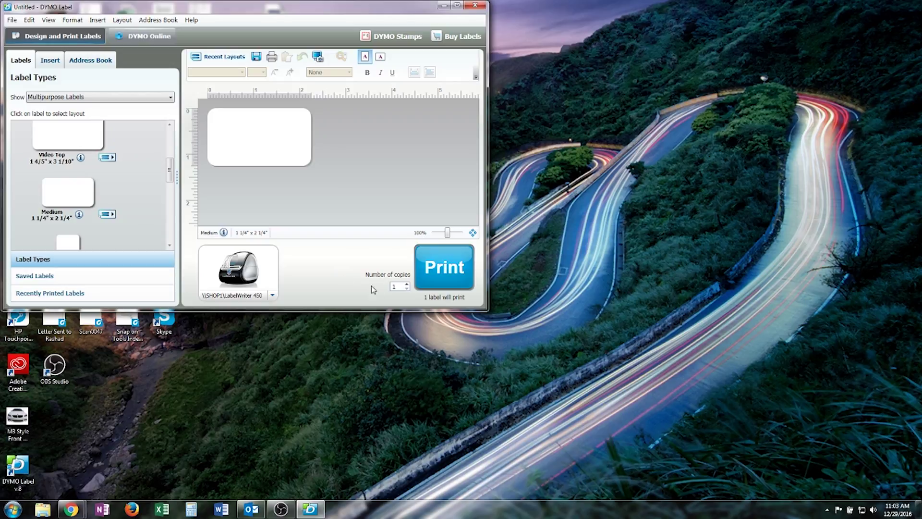
click(98, 19)
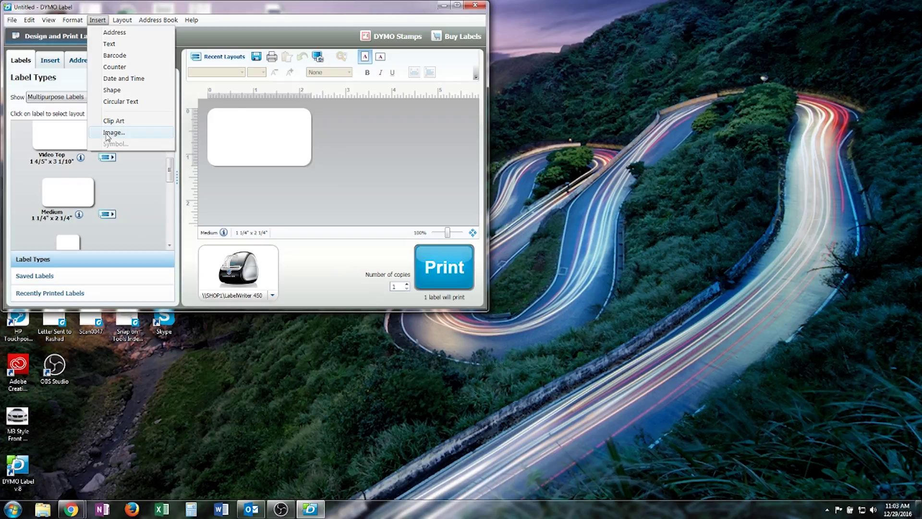
click(107, 133)
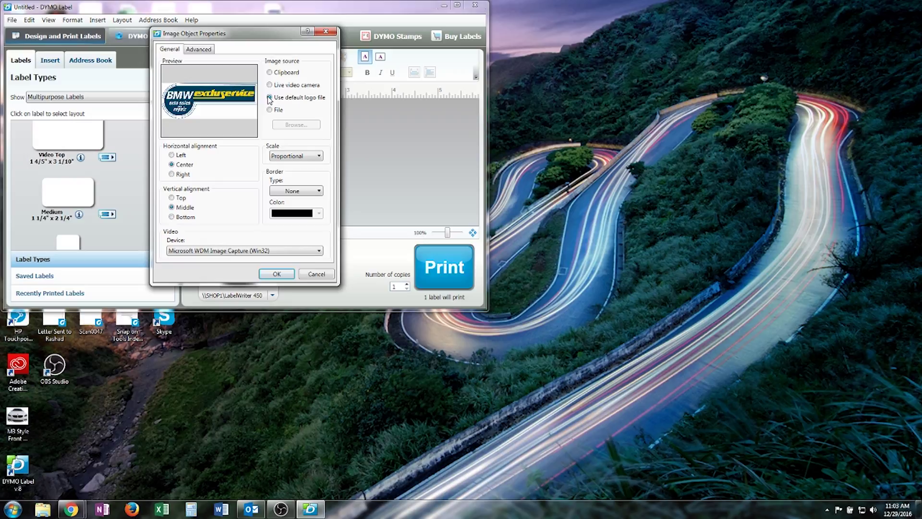
click(173, 157)
click(172, 198)
click(318, 191)
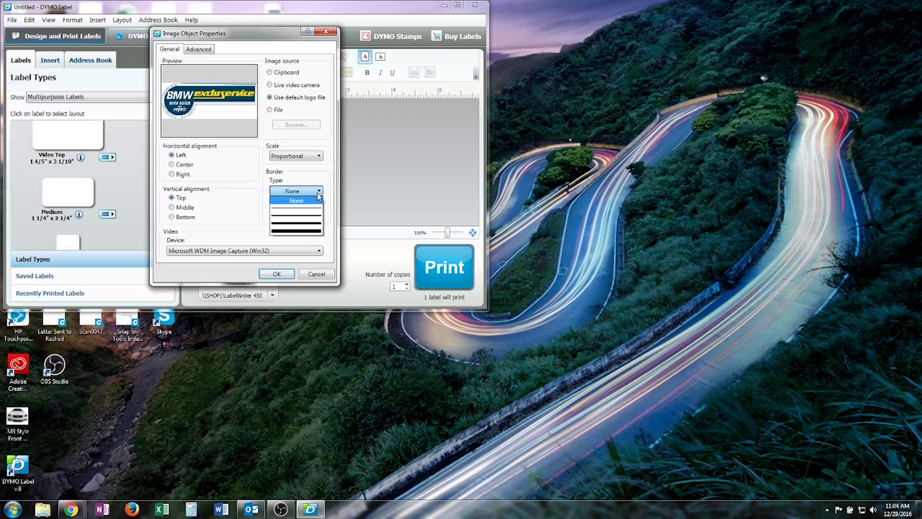
click(318, 157)
click(318, 156)
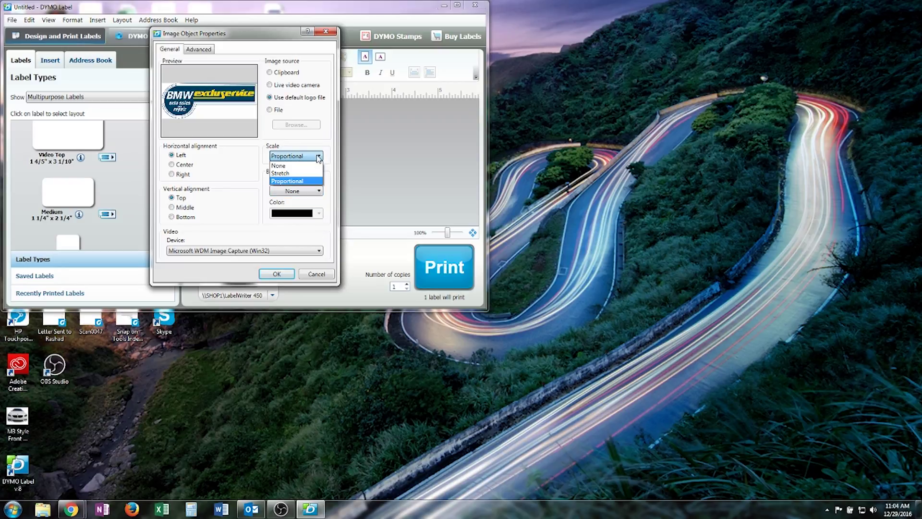
click(317, 156)
click(318, 192)
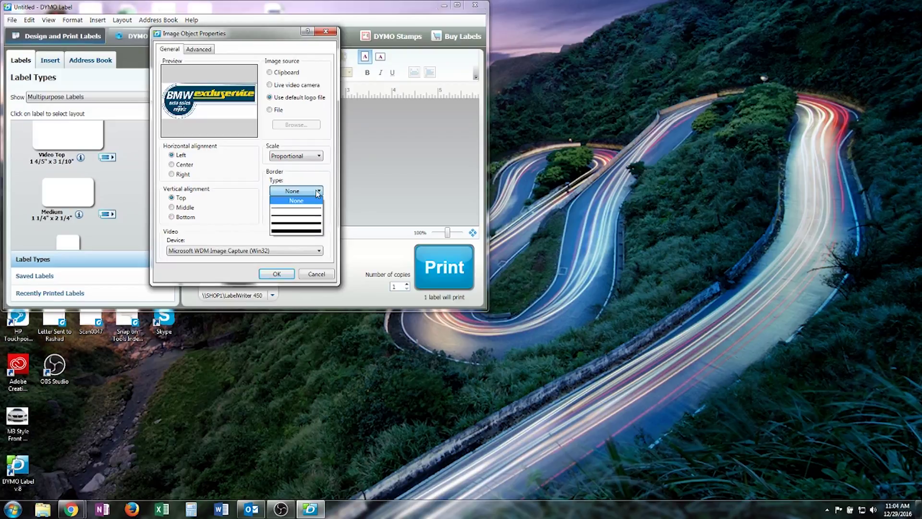
click(310, 201)
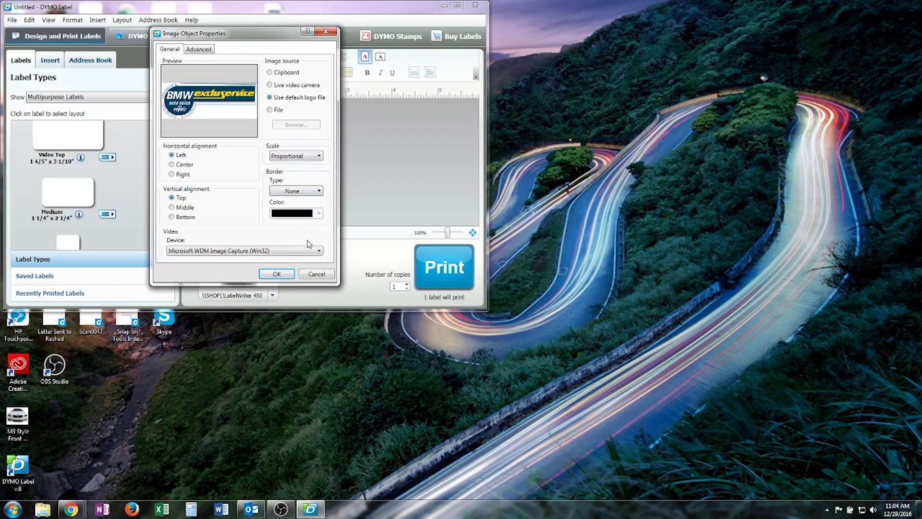
click(282, 277)
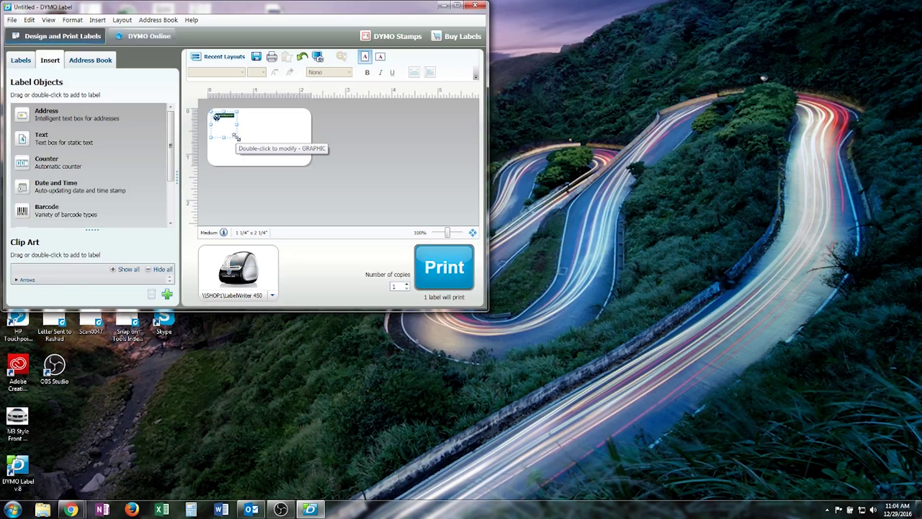
drag(236, 137, 264, 167)
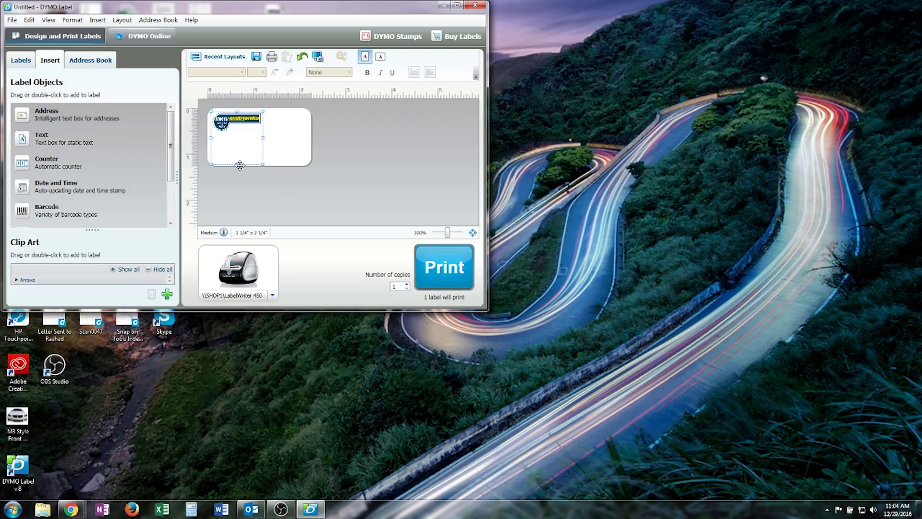
drag(237, 164, 239, 136)
click(236, 154)
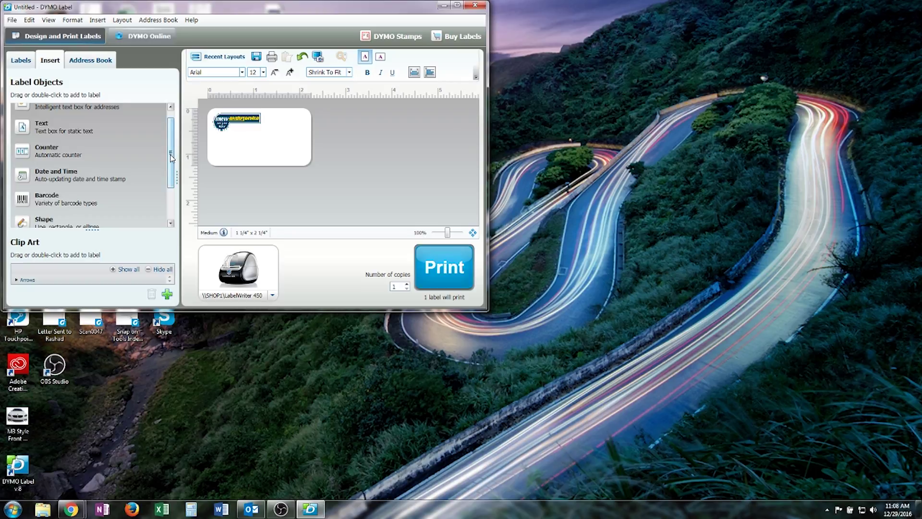
scroll(173, 149, up, 1)
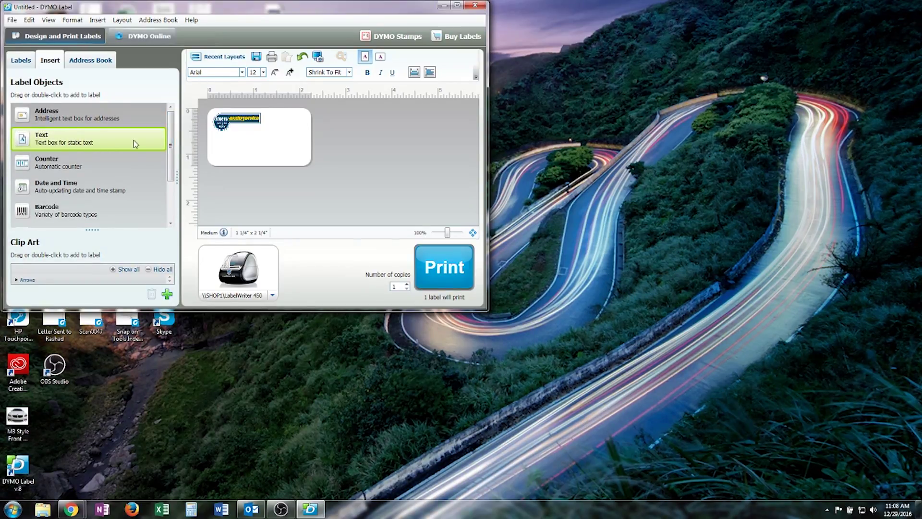
click(252, 133)
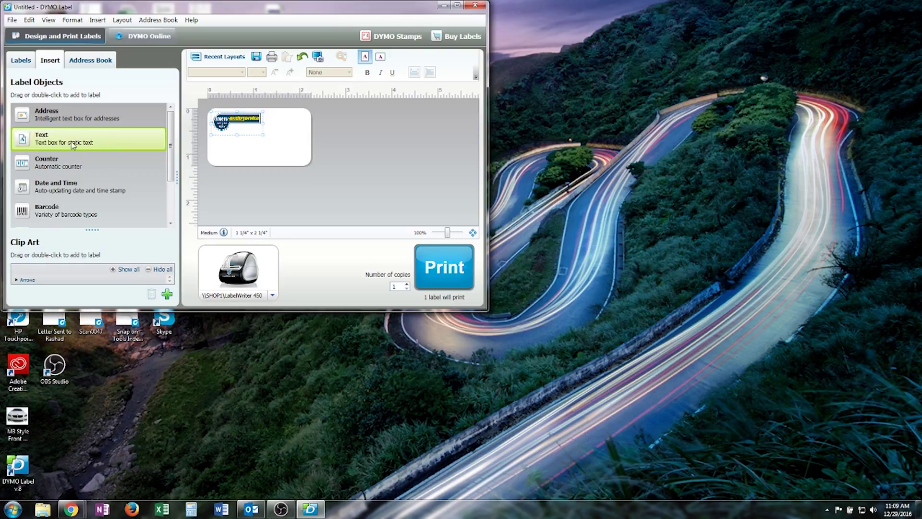
drag(31, 141, 291, 146)
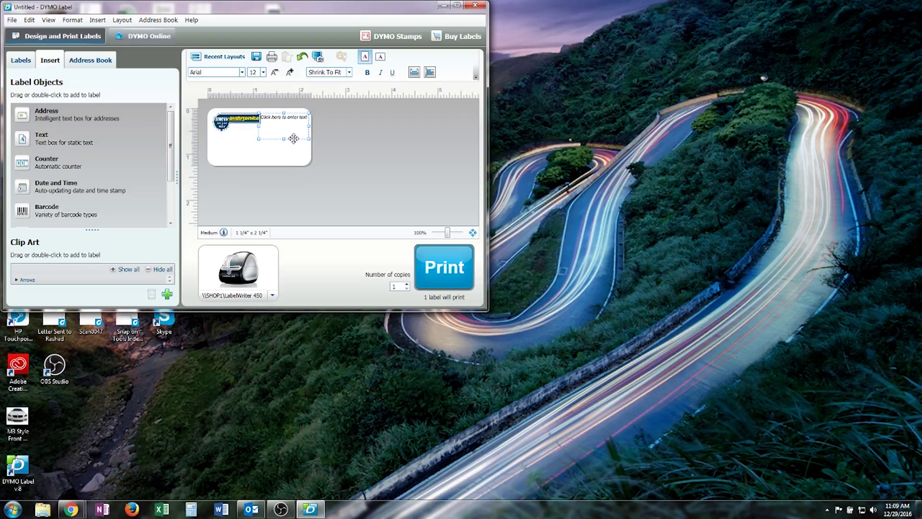
drag(294, 138, 295, 140)
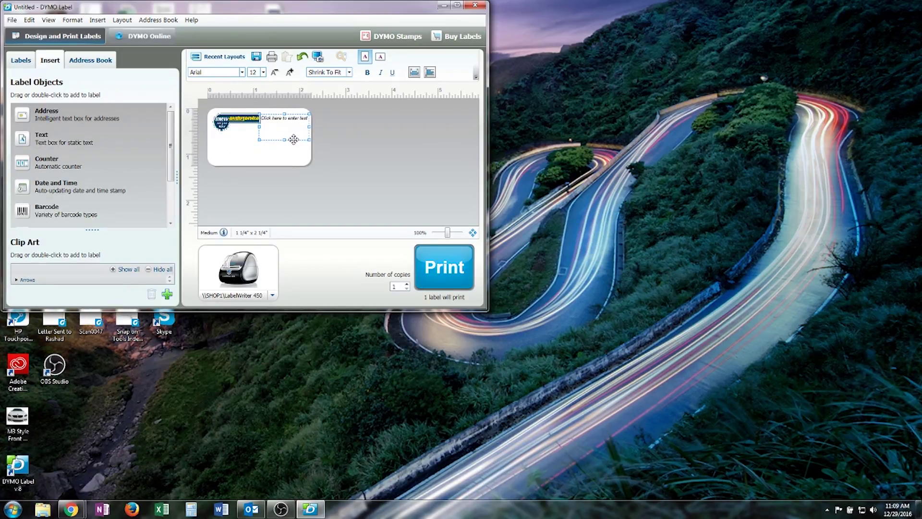
click(274, 120)
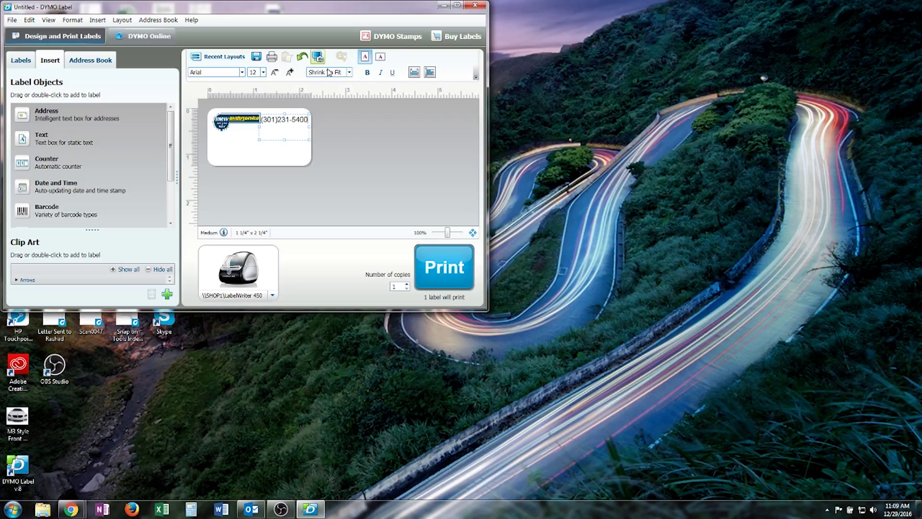
click(285, 135)
drag(285, 140, 287, 126)
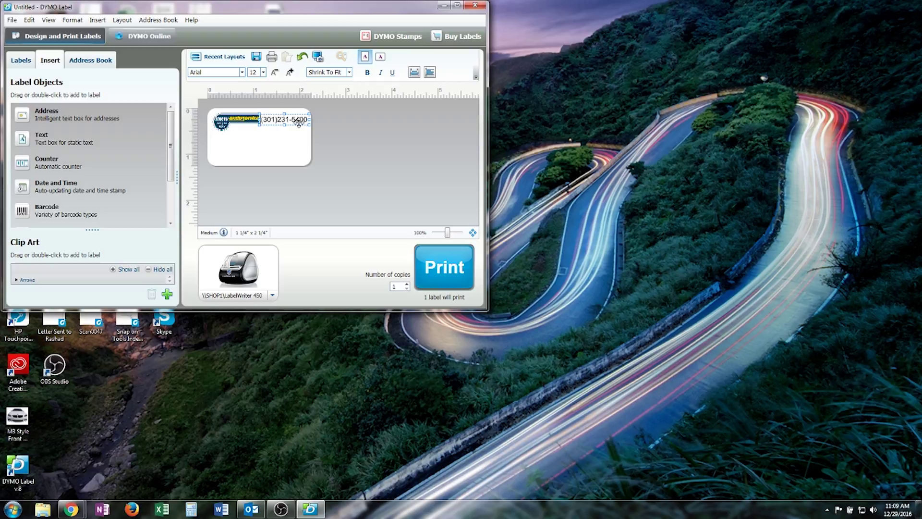
mouse_move(300, 125)
mouse_down()
mouse_move(267, 161)
mouse_move(299, 124)
mouse_up()
click(279, 139)
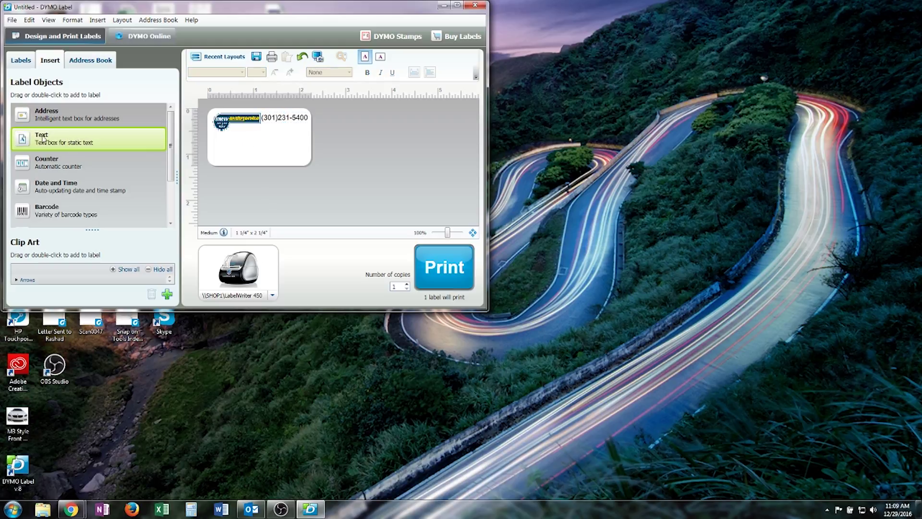
Add a narrow single-line text box reading 'Next Service Due On:' below the logo
drag(28, 141, 242, 139)
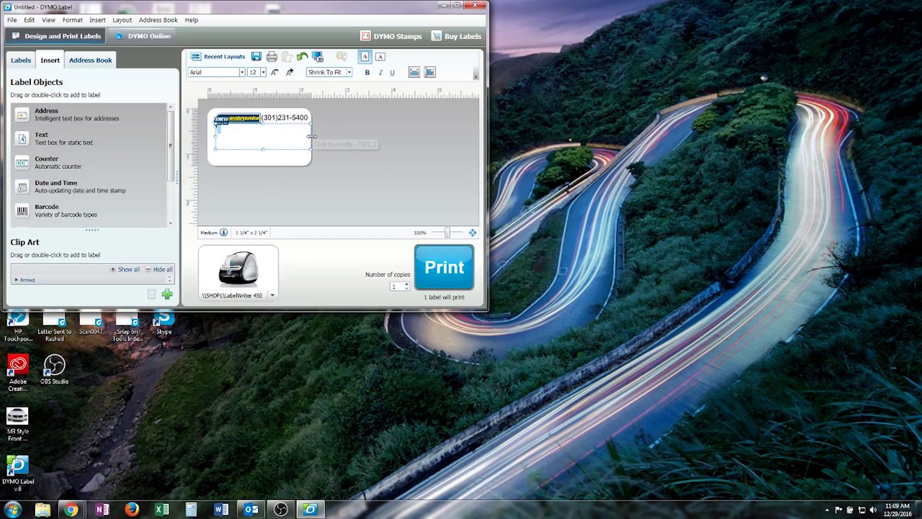
drag(311, 136, 277, 155)
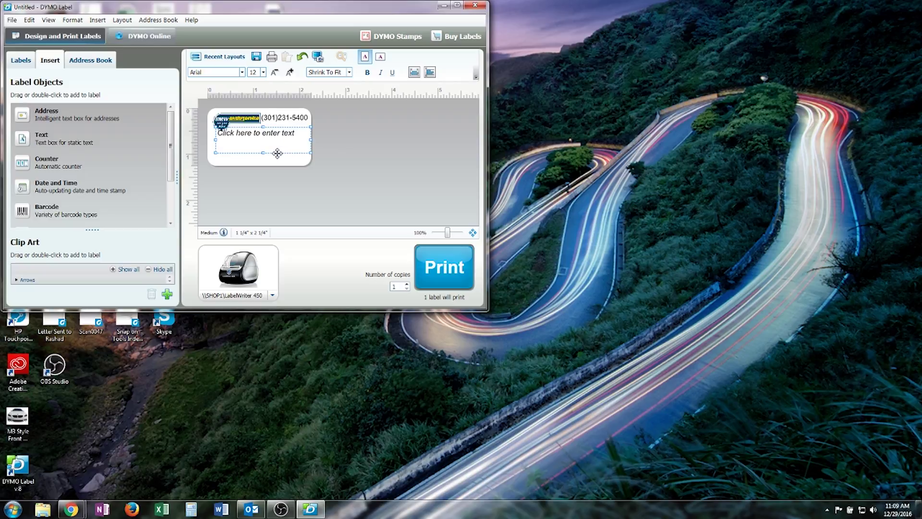
click(294, 136)
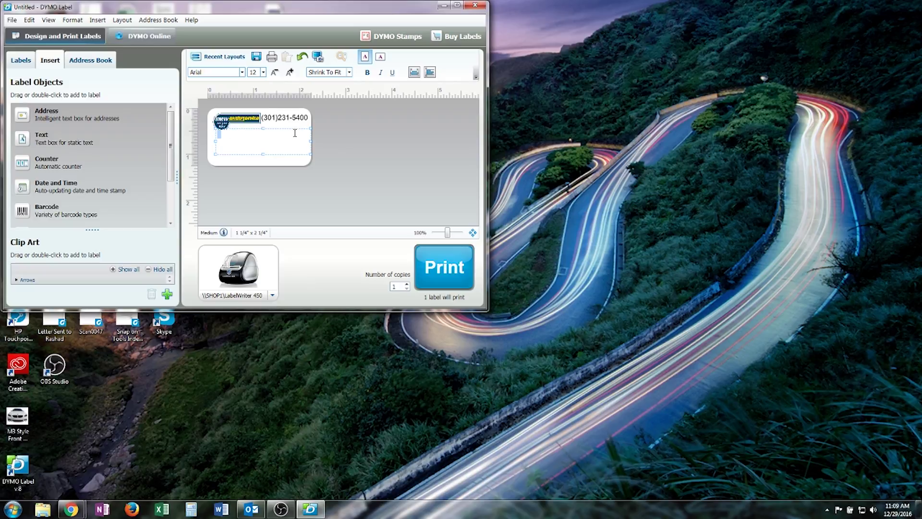
text(Next Service Due On:)
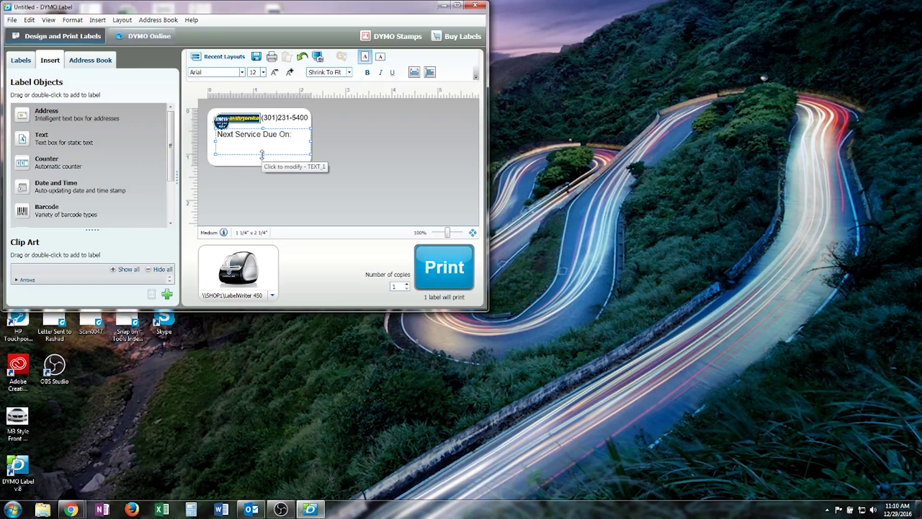
drag(262, 153, 263, 142)
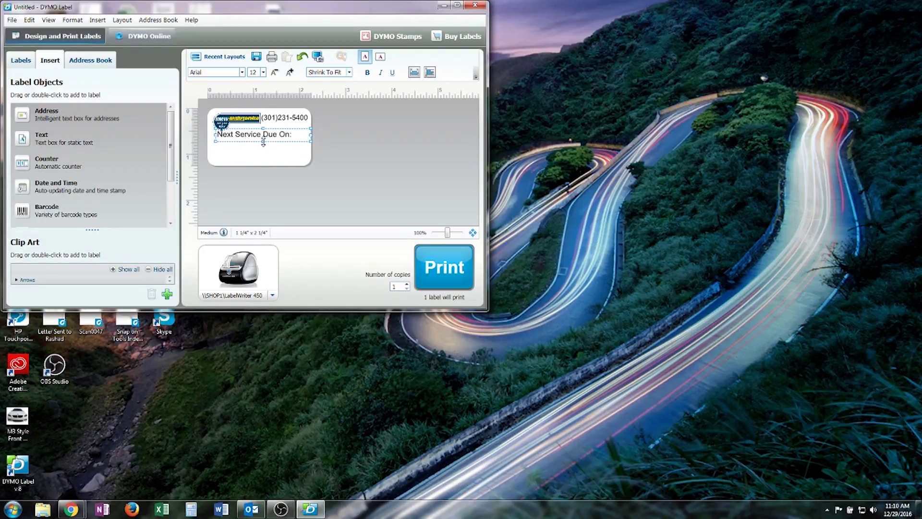
Add a narrow 'Date:' text box below the heading
click(253, 152)
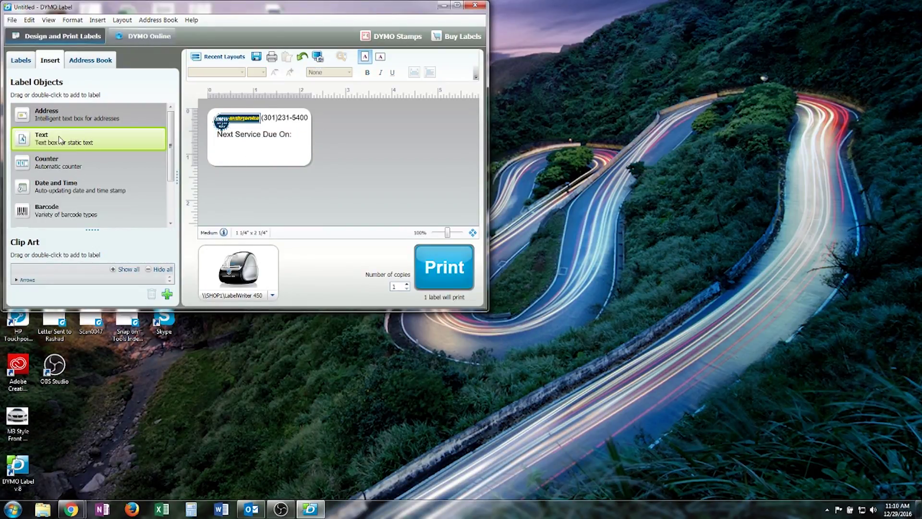
drag(26, 141, 239, 150)
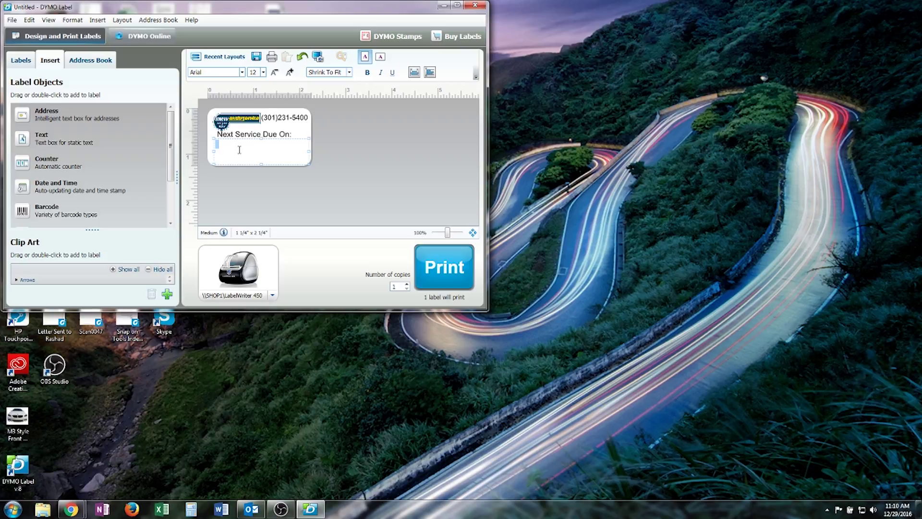
drag(309, 151, 256, 152)
click(236, 144)
text(Date:)
drag(293, 144, 237, 144)
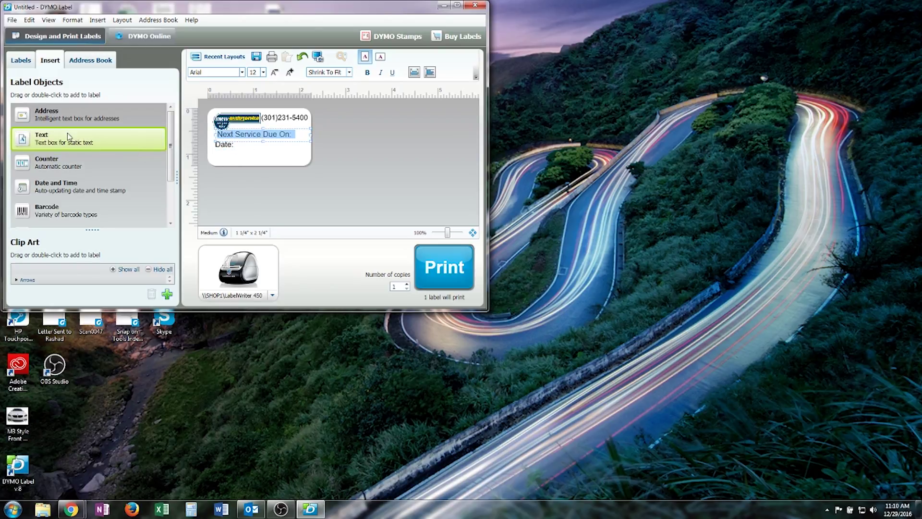
click(262, 153)
Add a 'Mileage:' text box beneath Date:, aligned with it
drag(24, 144, 216, 153)
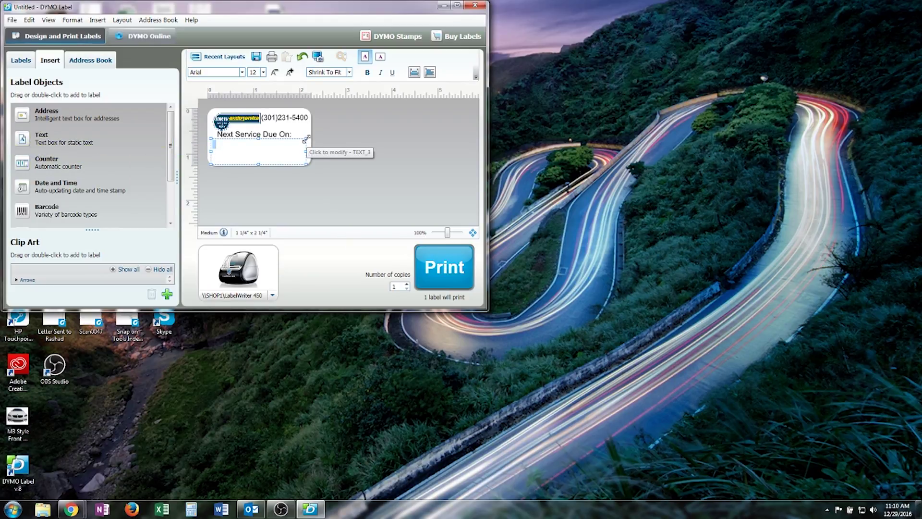
mouse_move(294, 144)
mouse_down()
mouse_move(274, 150)
mouse_move(288, 153)
mouse_up()
click(274, 157)
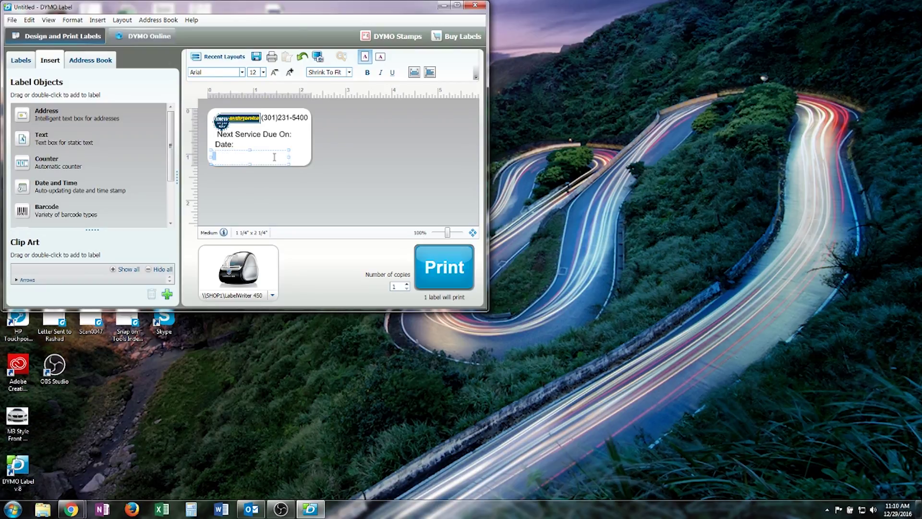
text(Mileage:)
drag(280, 151, 247, 158)
Add a text box beside Date: and Mileage: and enter 06/29/2016
click(267, 159)
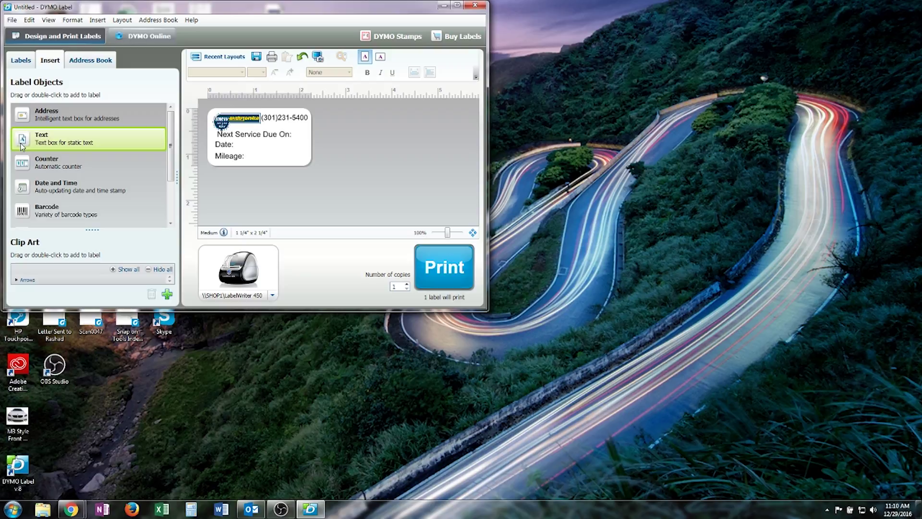
drag(22, 146, 286, 166)
click(270, 145)
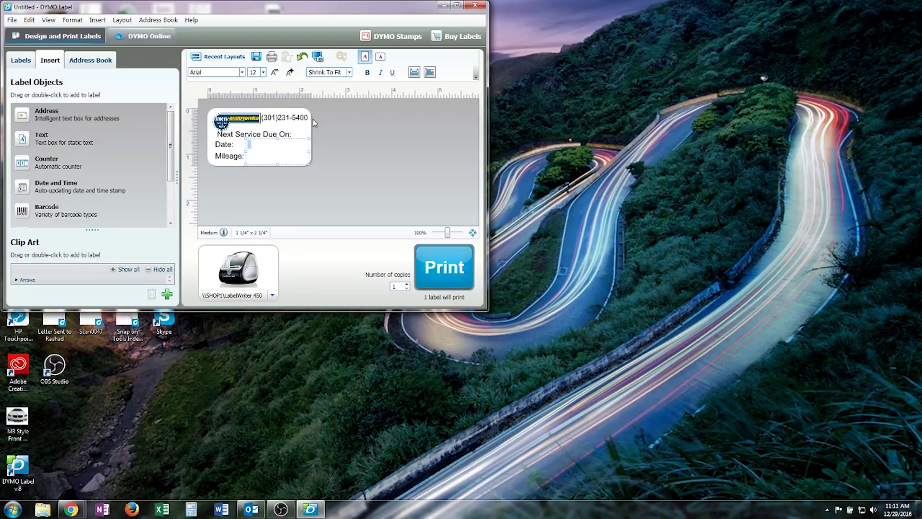
text(06/29/2016)
Compute 75350 + 7500 = 82850 in Calculator placed beside the label window
click(191, 509)
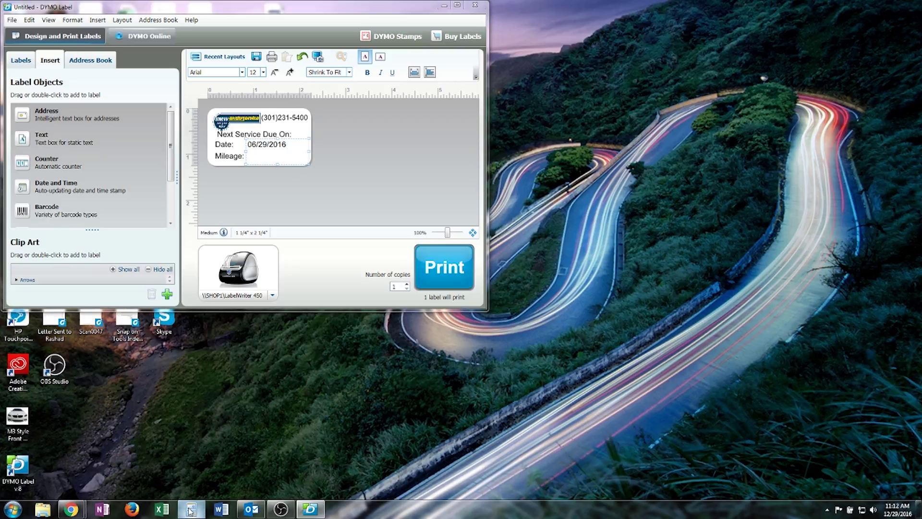
drag(99, 160, 568, 82)
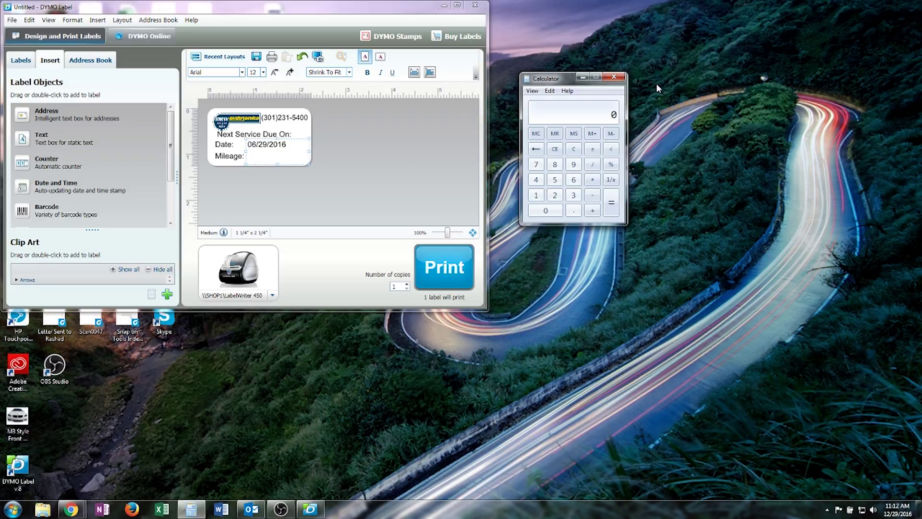
text(75350)
key(plus)
text(7500)
key(plus)
Enter 82850 under the date beside Mileage: and nudge the value box right
click(260, 159)
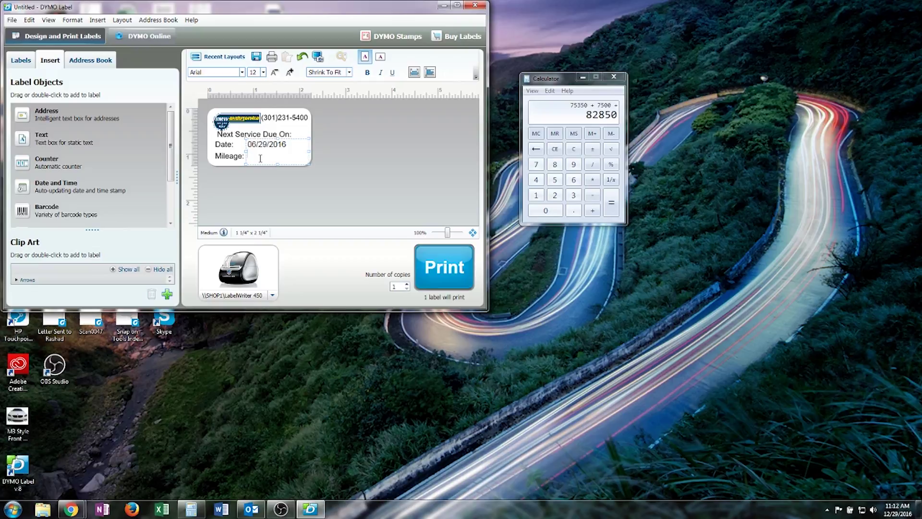
text(82850)
drag(289, 169, 290, 172)
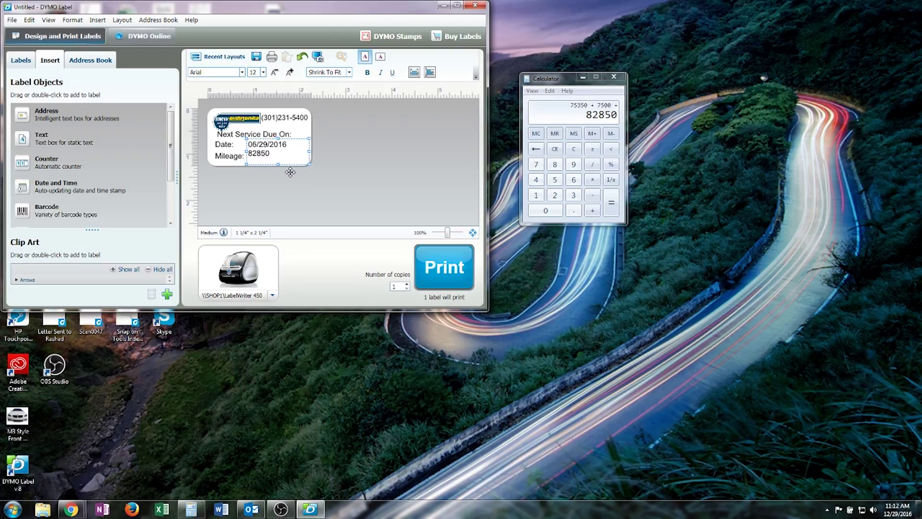
Enlarge the date and mileage values to 14 pt and make them bold
double_click(269, 153)
click(274, 73)
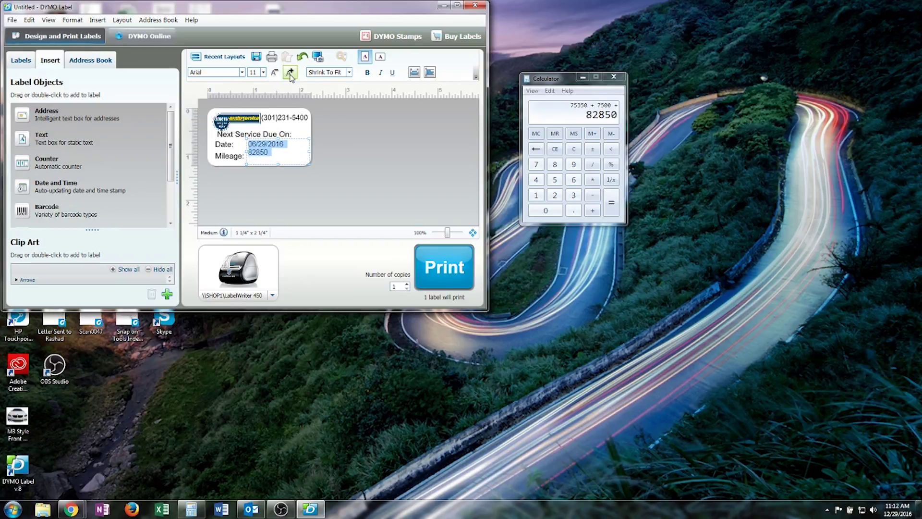
click(290, 72)
click(290, 73)
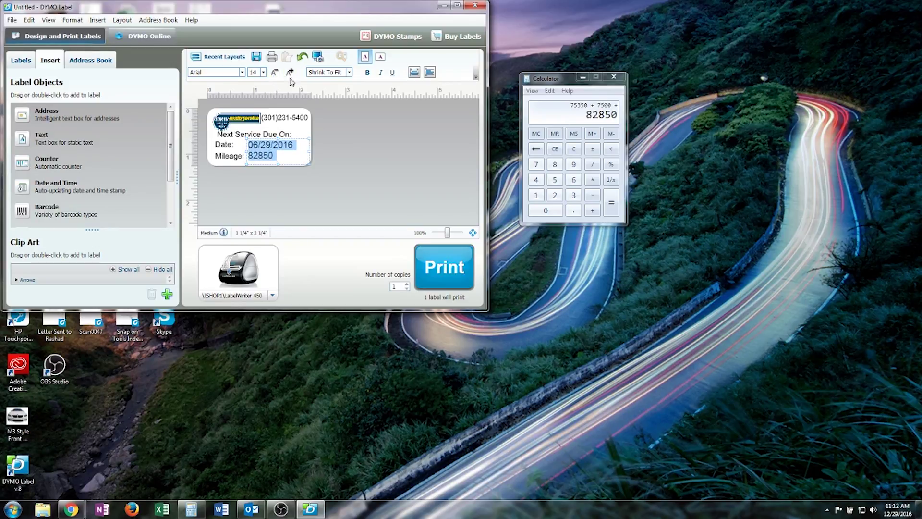
click(288, 156)
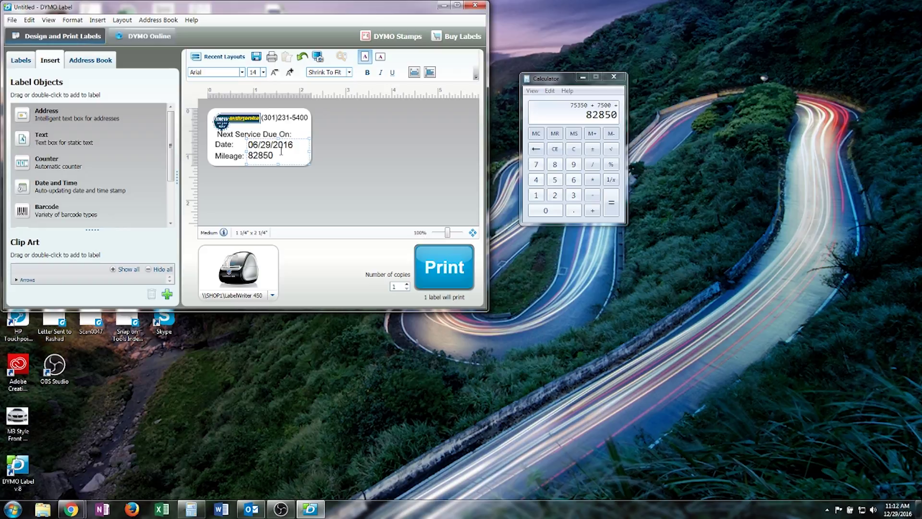
click(367, 72)
key(ctrl+a)
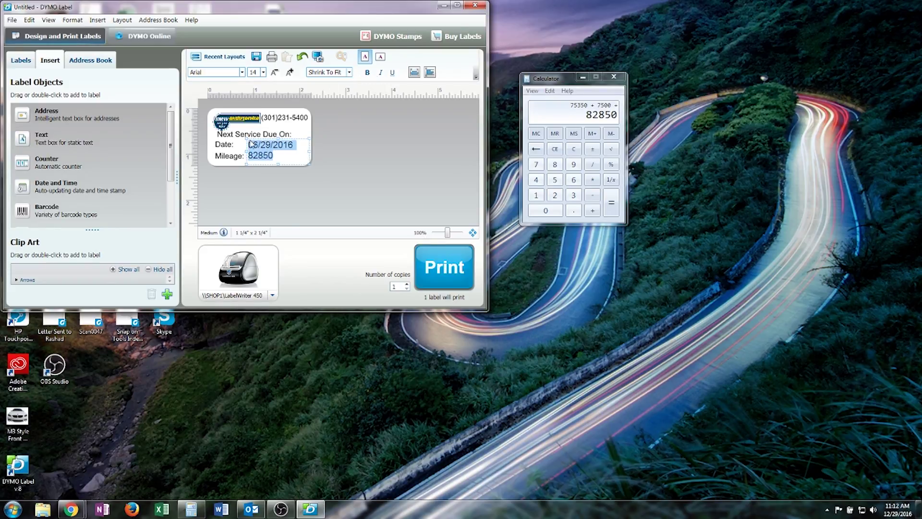
click(370, 73)
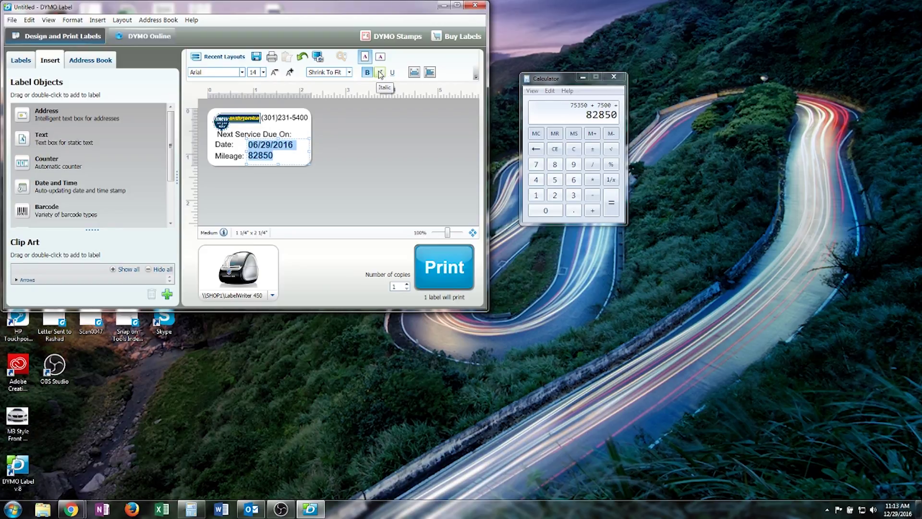
Bold the phone number and shift 'Next Service Due On:' toward the label's centre
click(278, 117)
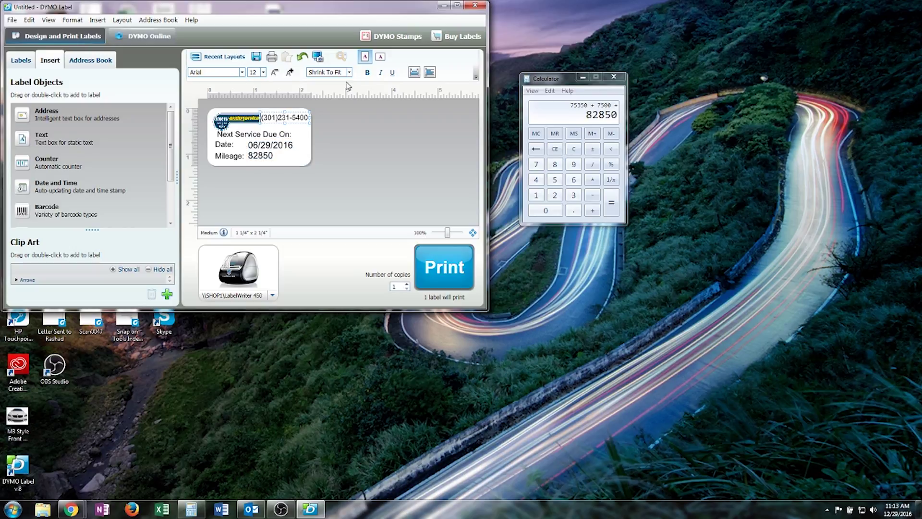
click(368, 72)
click(256, 135)
drag(264, 134, 291, 132)
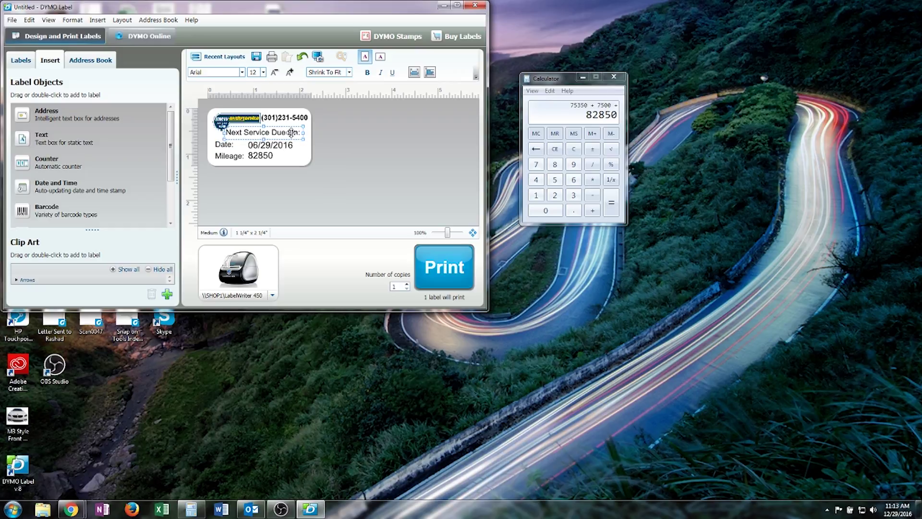
Select the value box and the Date: and Mileage: labels in turn to compare their formatting
click(307, 158)
click(233, 144)
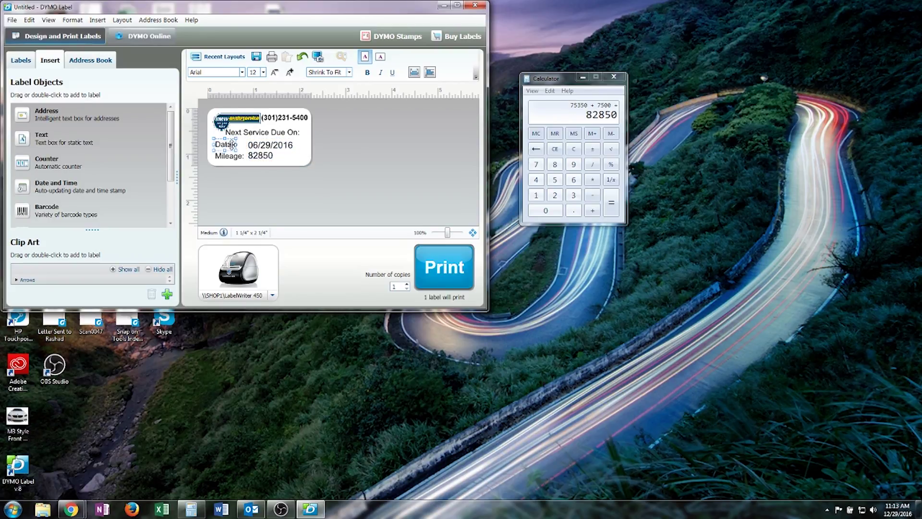
click(229, 156)
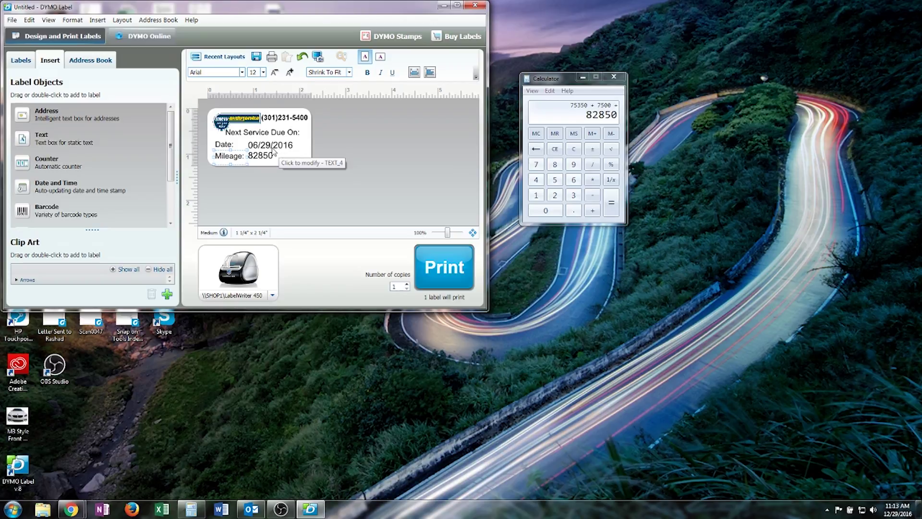
click(270, 146)
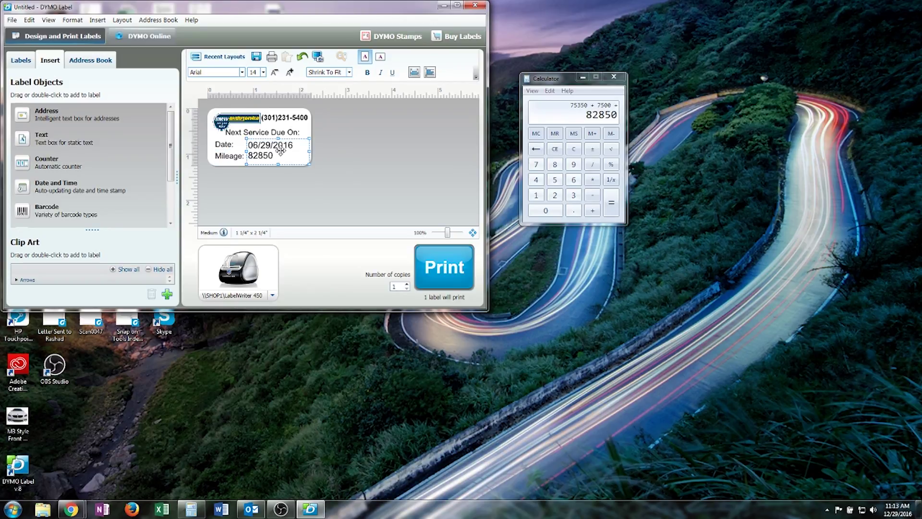
click(278, 159)
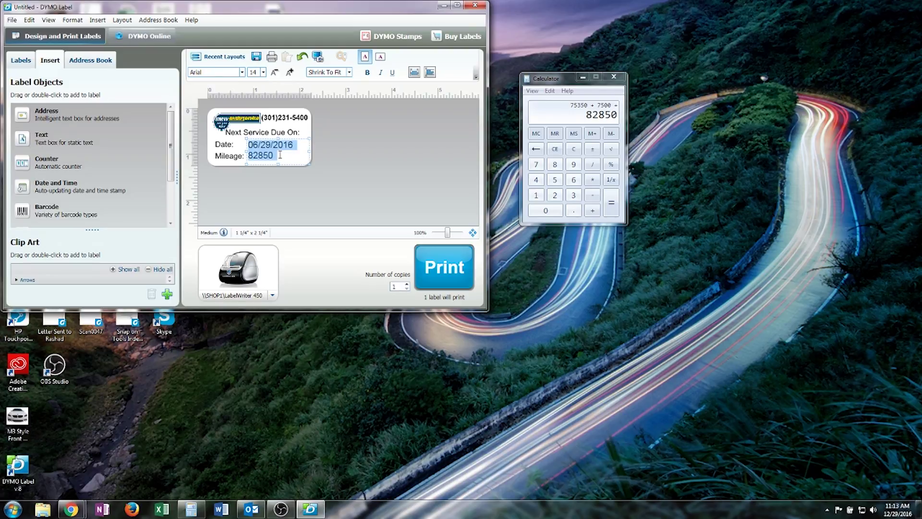
Enter 07/01/2017 as the next-service date, correcting the mistyped attempts
text(01)
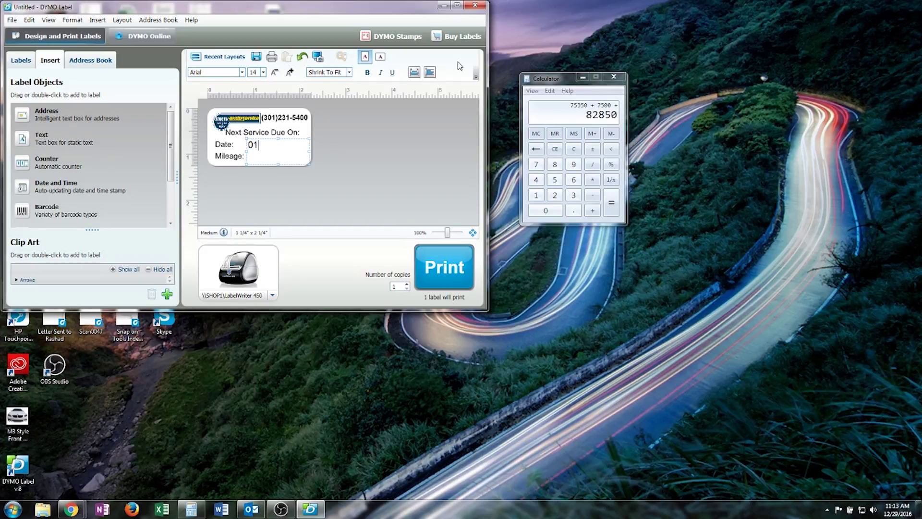
text(/01/2017)
key(BackSpace)
key(BackSpace)
key(BackSpace)
key(BackSpace)
key(BackSpace)
key(BackSpace)
key(BackSpace)
key(BackSpace)
text(6/01/2017)
key(BackSpace)
key(BackSpace)
key(BackSpace)
key(BackSpace)
key(BackSpace)
key(BackSpace)
key(BackSpace)
key(BackSpace)
key(BackSpace)
text(7/01/172017)
Add 7500 to 112450 in Calculator and enter the resulting 119950 on the Mileage line
click(614, 117)
key(Escape)
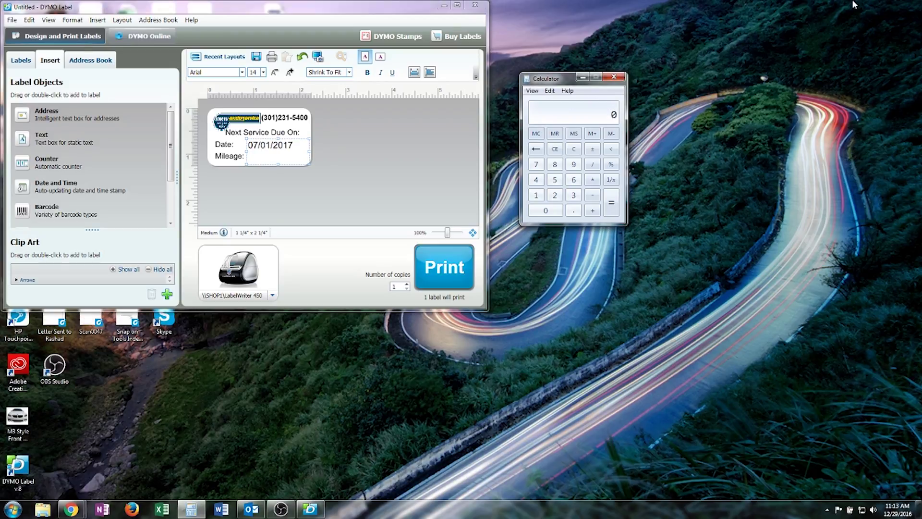
text(112450+7500)
key(Return)
double_click(247, 156)
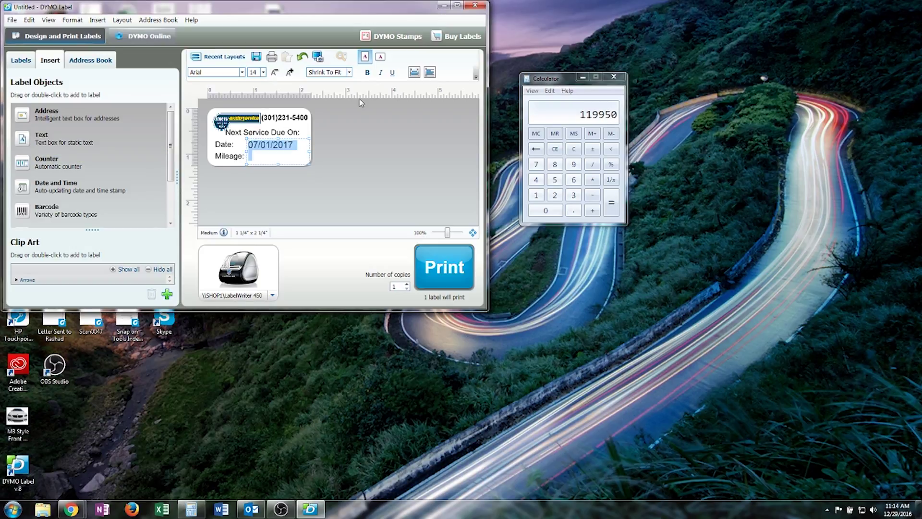
key(Down)
text(119950)
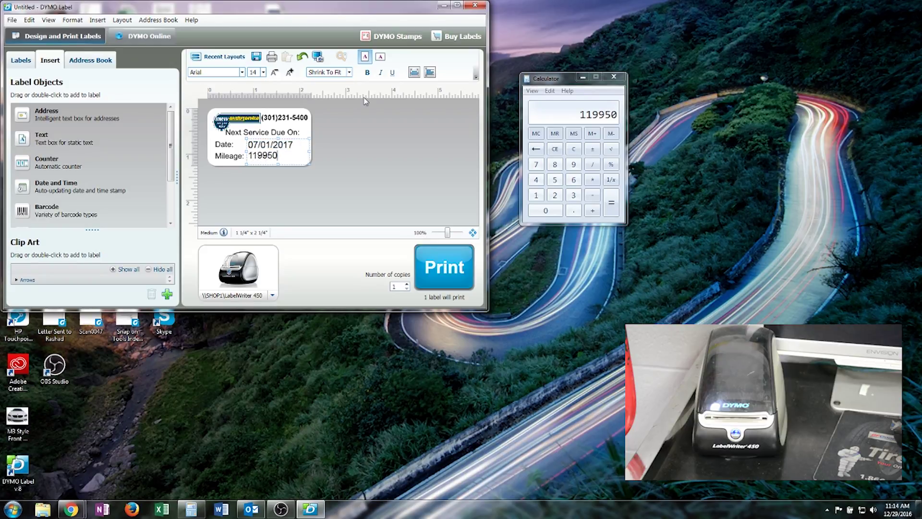
Print one copy of the label and save it over the existing 'oil and filter' file
click(443, 260)
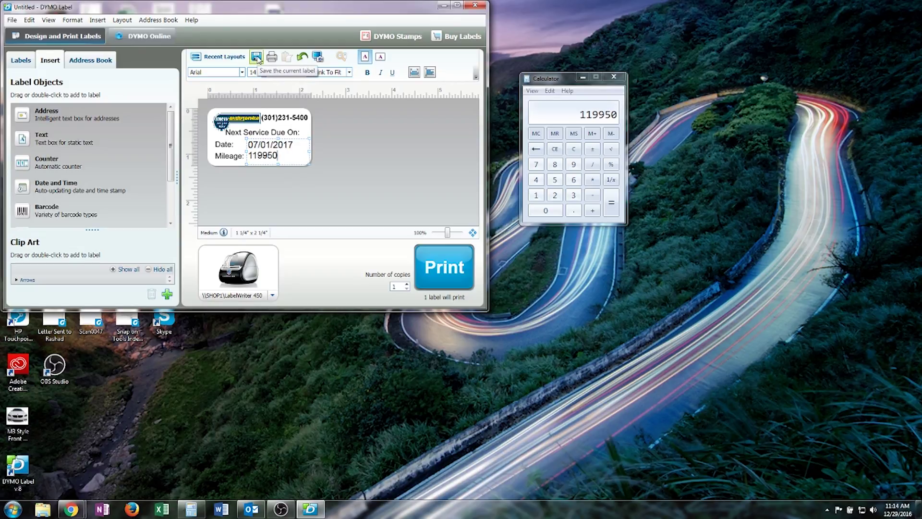
click(257, 57)
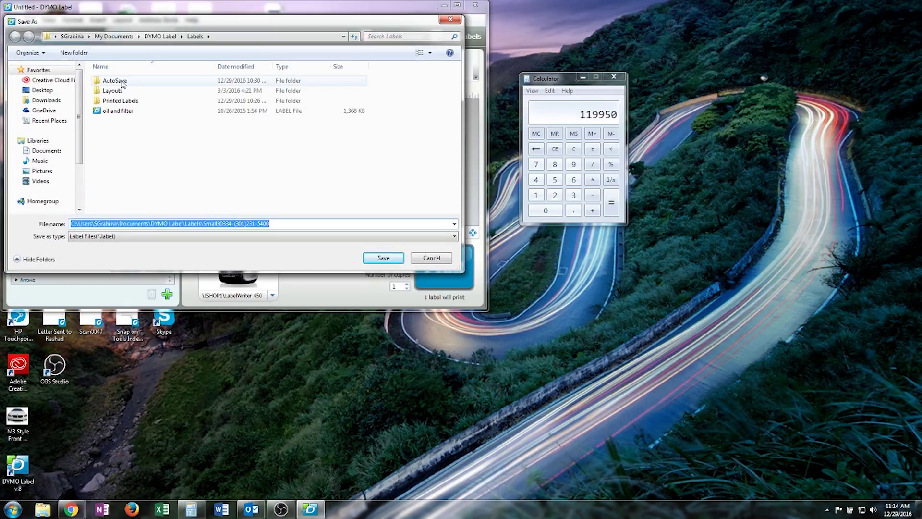
click(121, 115)
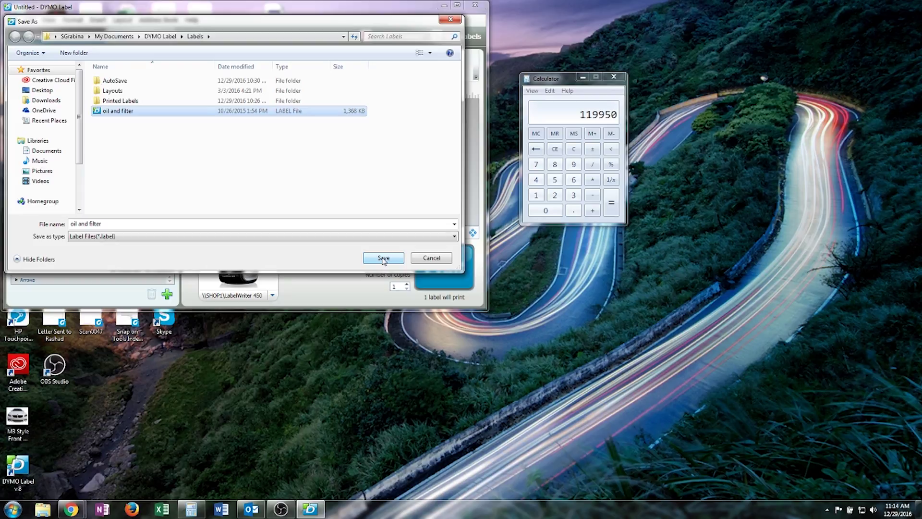
click(383, 259)
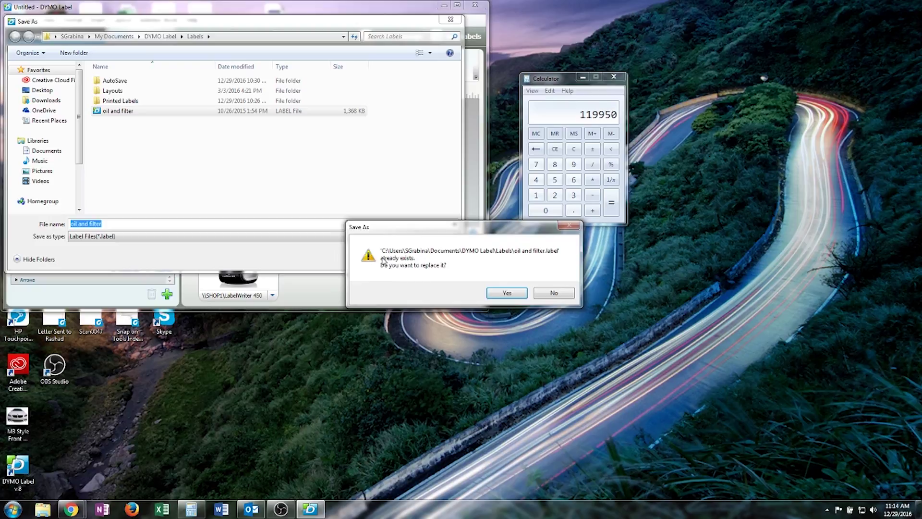
click(504, 294)
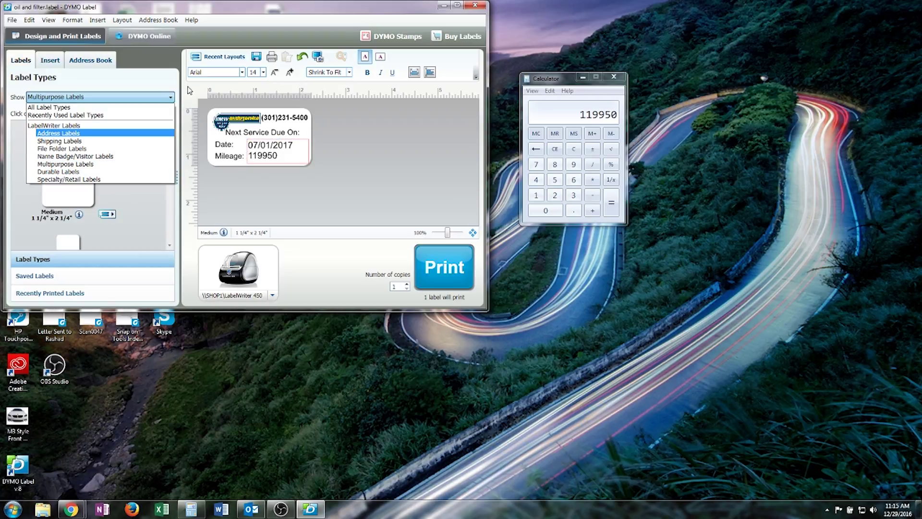
Start a blank Video Top label, then reopen 'oil and filter' from the Saved Labels list
click(96, 131)
click(62, 134)
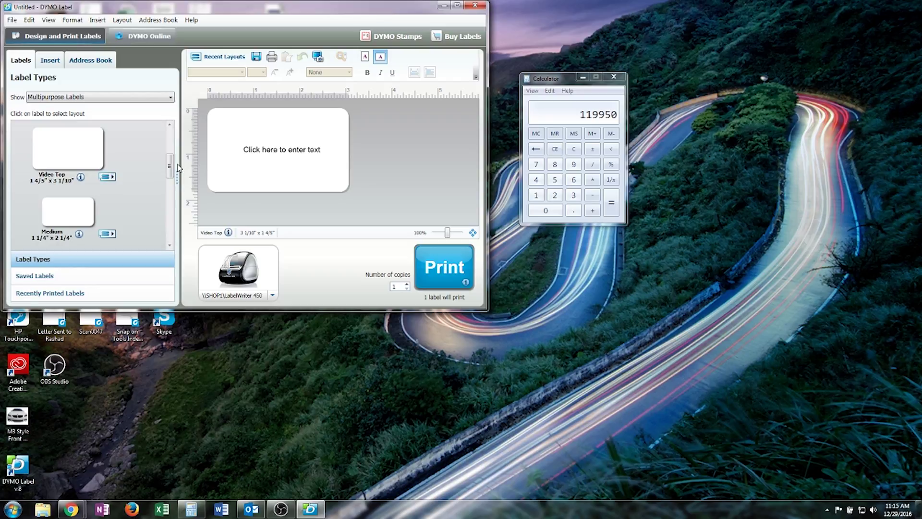
click(43, 278)
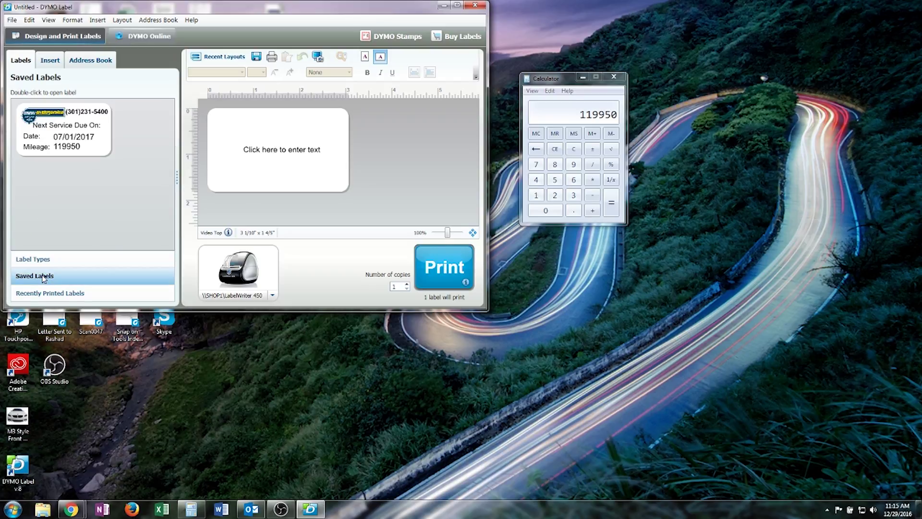
click(63, 122)
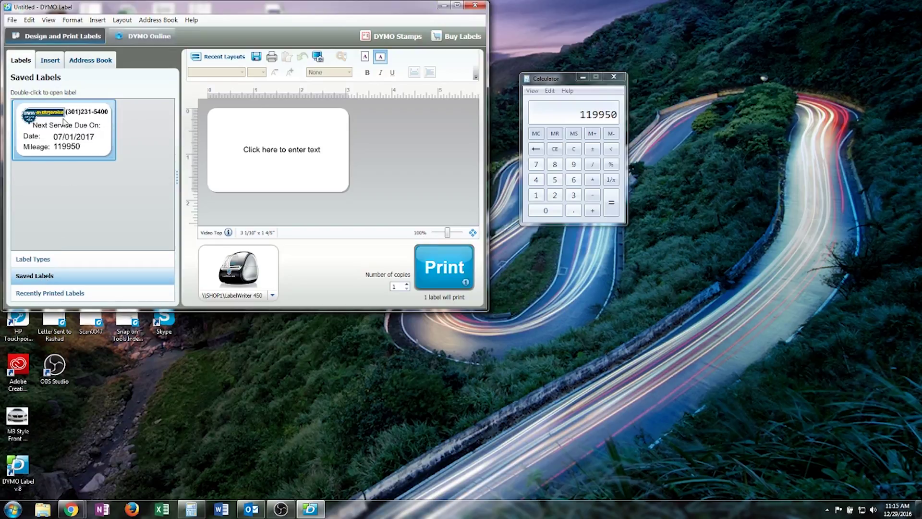
double_click(88, 139)
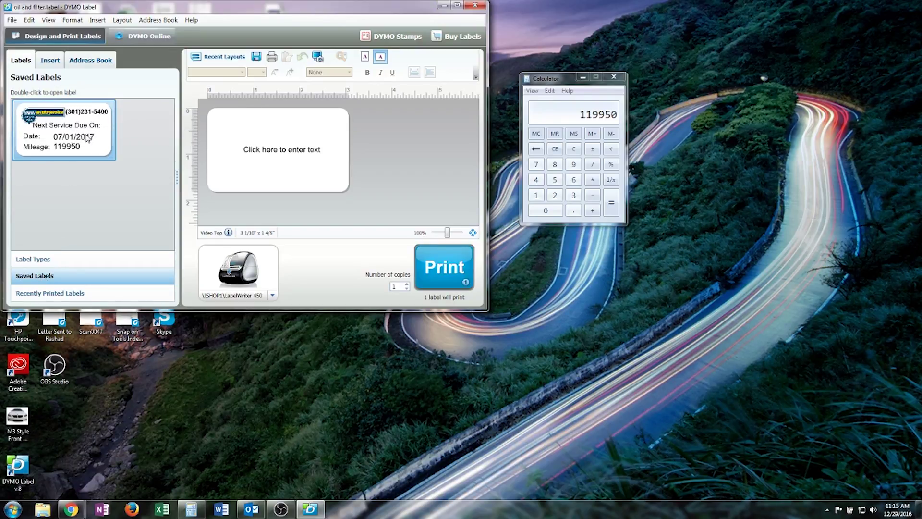